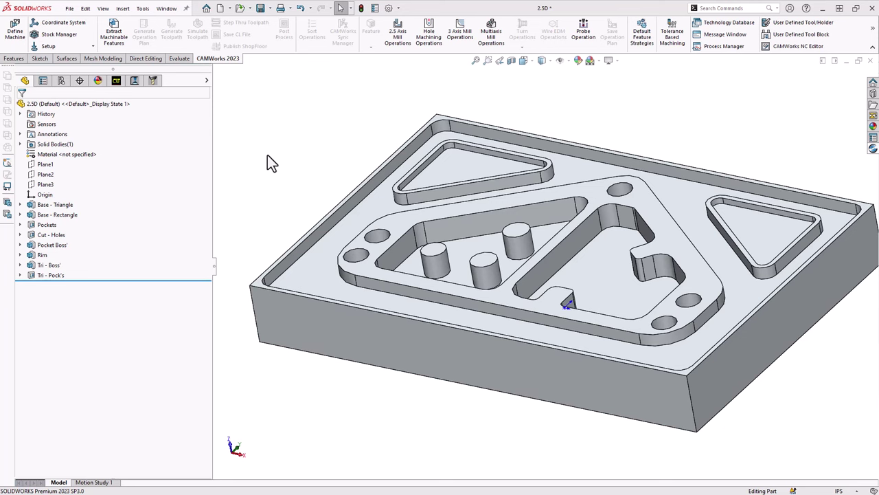
Step: Check the CAMWorks 2023 entry in the add-ins list, including its active and start-up settings
{"action": "left_click", "coordinate": [389, 8]}
{"action": "left_click", "coordinate": [398, 8]}
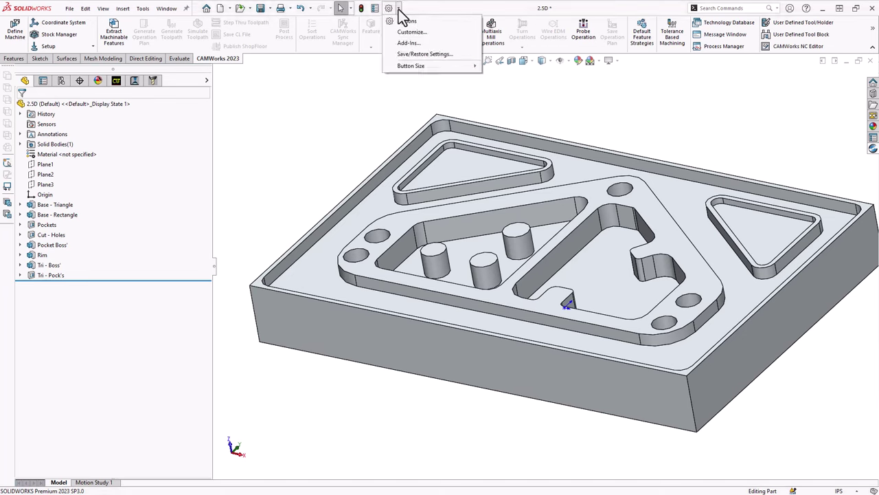
{"action": "left_click", "coordinate": [409, 44]}
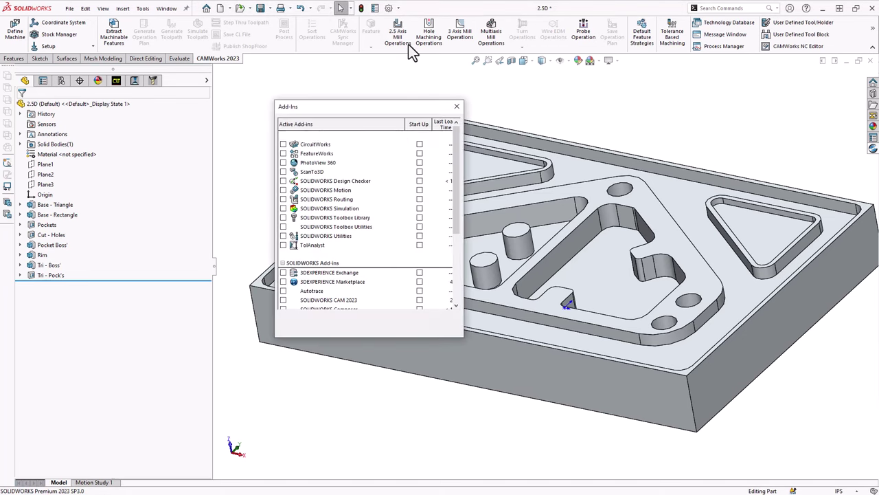
{"action": "mouse_move", "coordinate": [374, 193]}
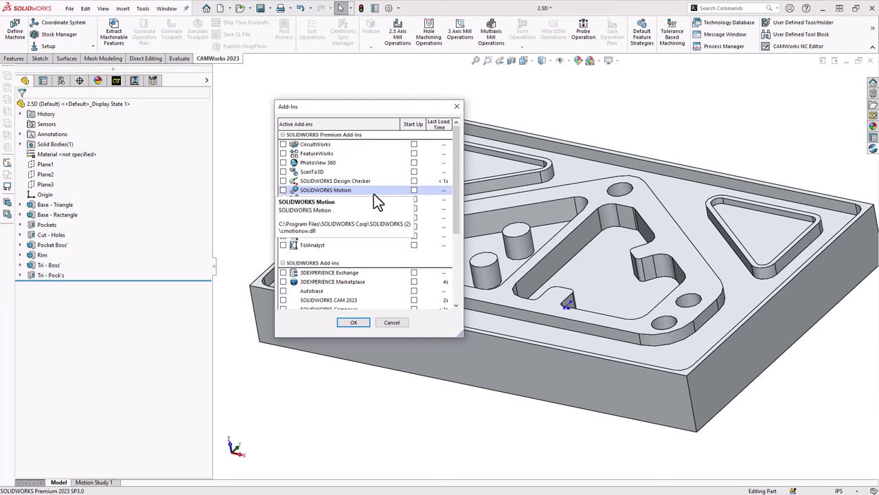
{"action": "scroll", "coordinate": [374, 195], "scroll_direction": "down", "scroll_amount": 4}
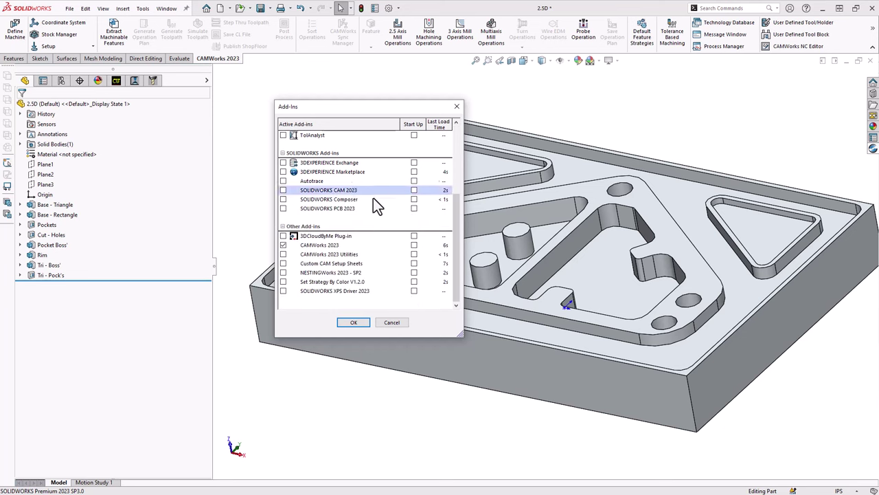
{"action": "mouse_move", "coordinate": [327, 246]}
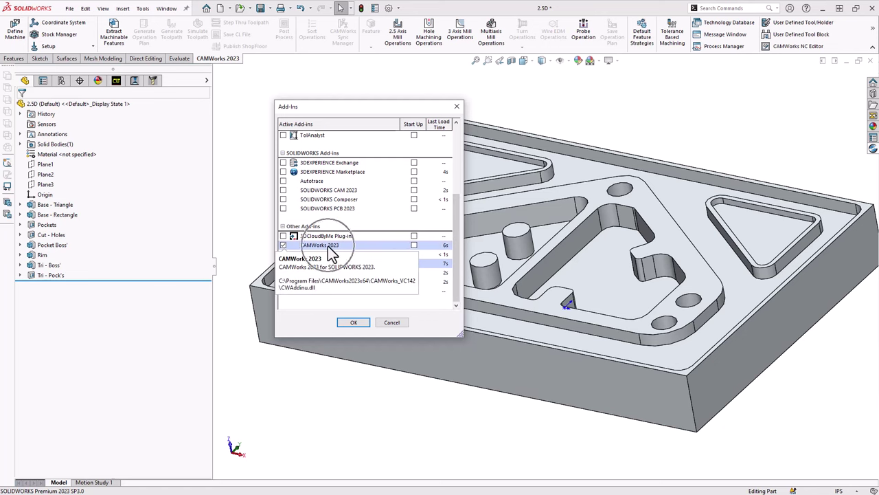
{"action": "mouse_move", "coordinate": [340, 189]}
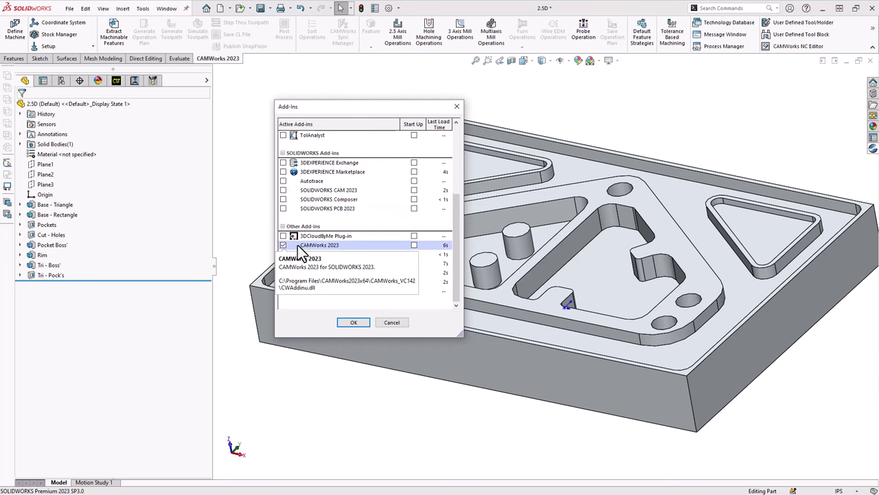
{"action": "left_click", "coordinate": [283, 246]}
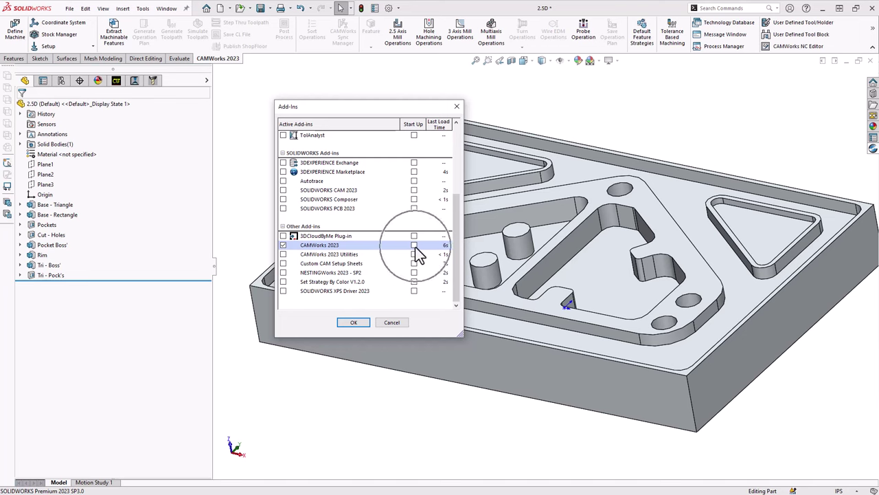
{"action": "left_click", "coordinate": [458, 107]}
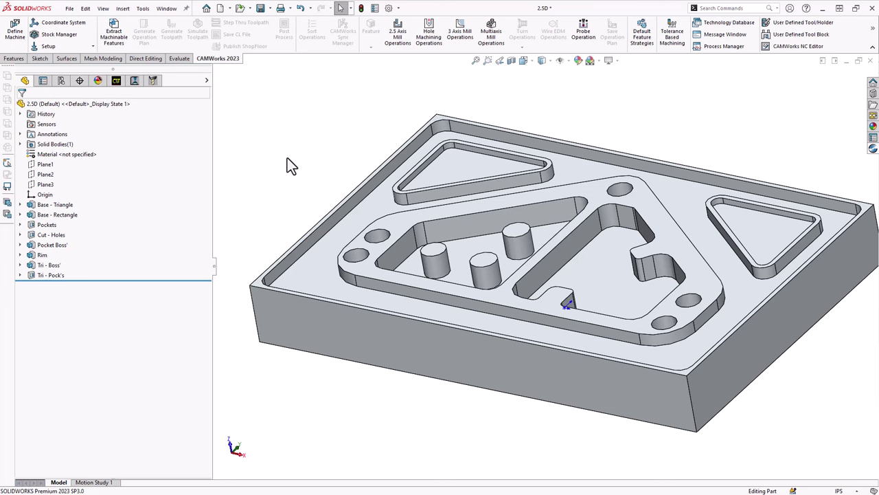
Step: Examine the CAMWorks NC Manager feature tree and the list of tools in the machine's tool crib
{"action": "left_click", "coordinate": [115, 83]}
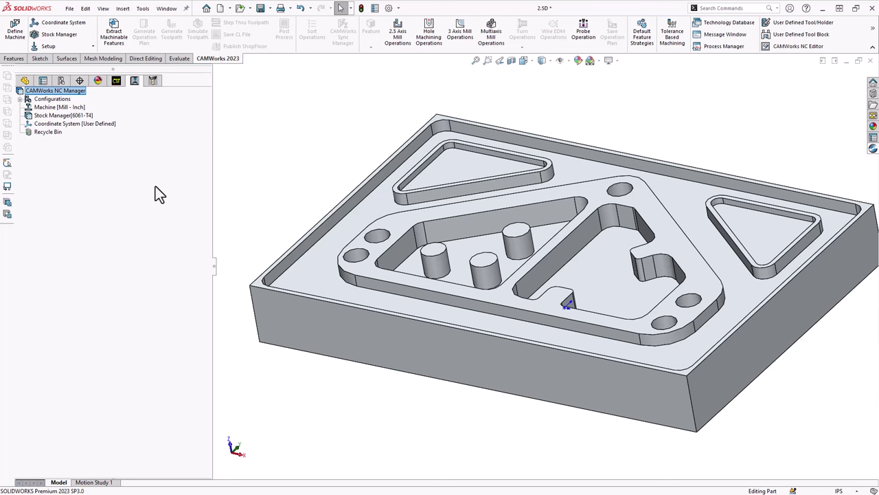
{"action": "left_click", "coordinate": [154, 83]}
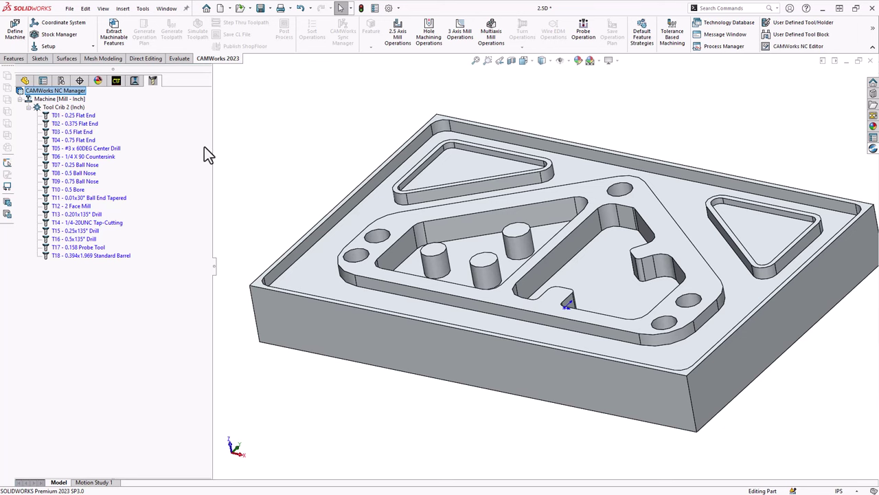
{"action": "left_click", "coordinate": [117, 82]}
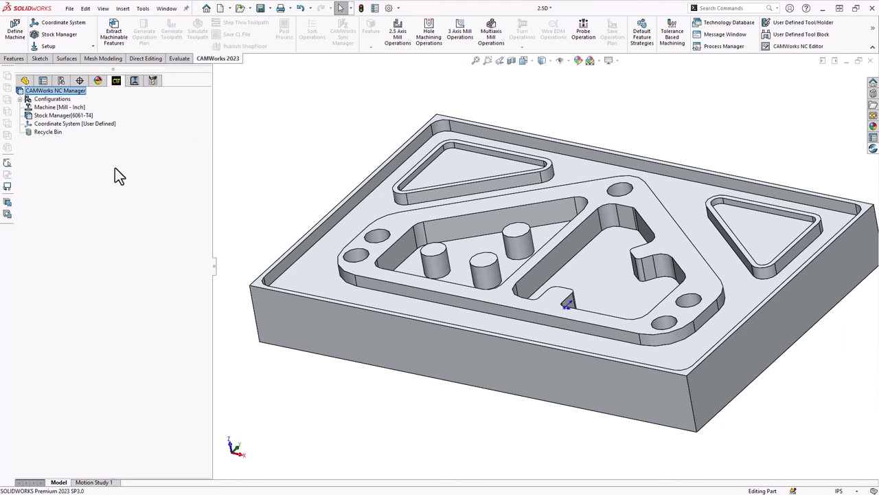
Step: Open the machine definition, check the document's unit system and select Mill - Inch as the active machine
{"action": "left_click", "coordinate": [41, 108]}
{"action": "double_click", "coordinate": [42, 108]}
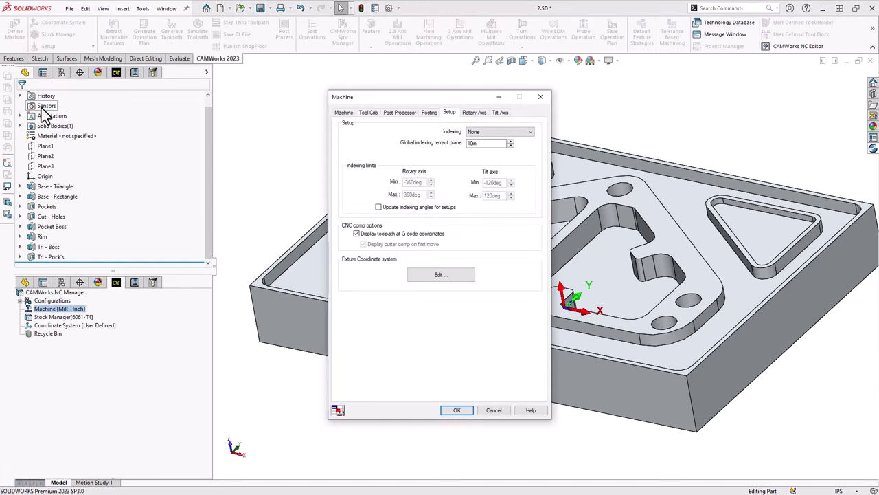
{"action": "left_click", "coordinate": [343, 112]}
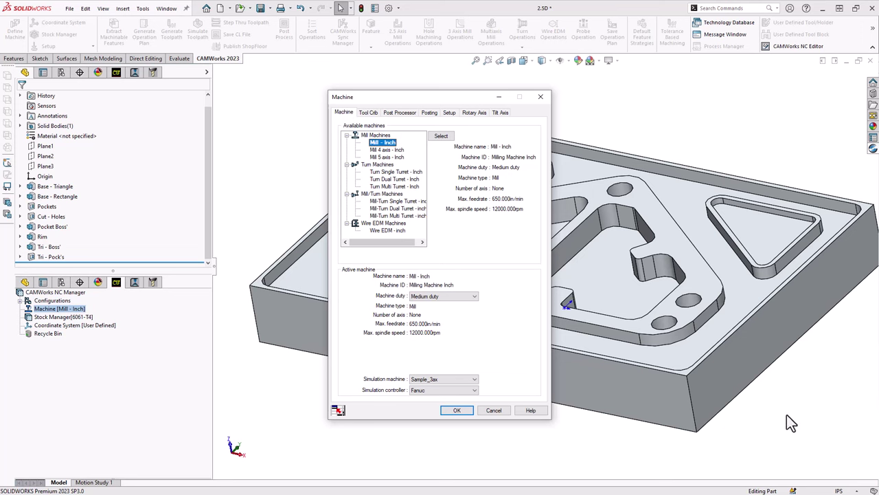
{"action": "left_click", "coordinate": [840, 490]}
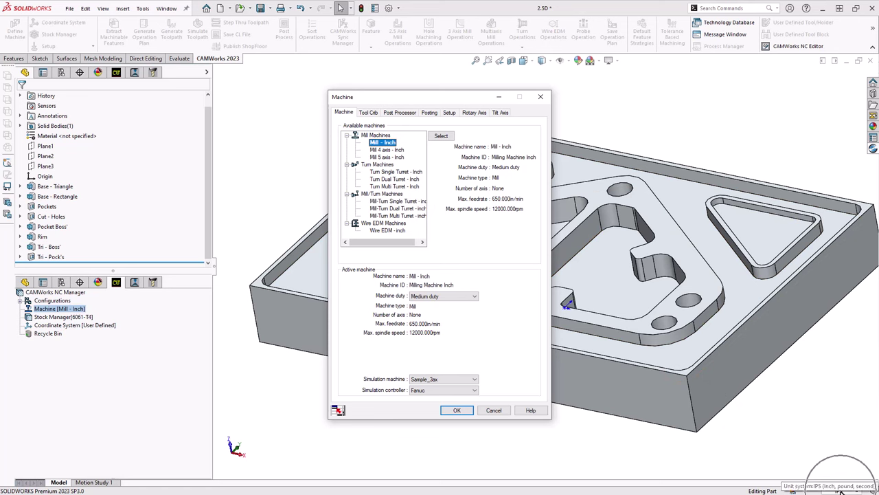
{"action": "left_click", "coordinate": [841, 490]}
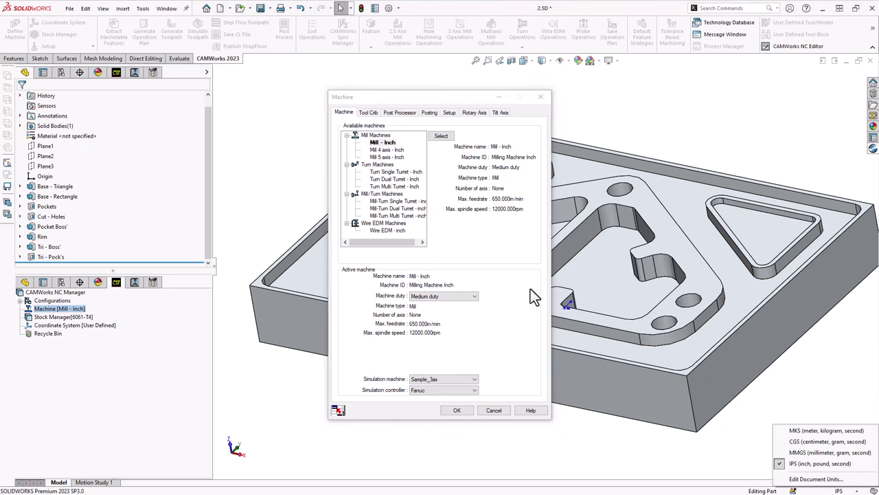
{"action": "left_click", "coordinate": [484, 245]}
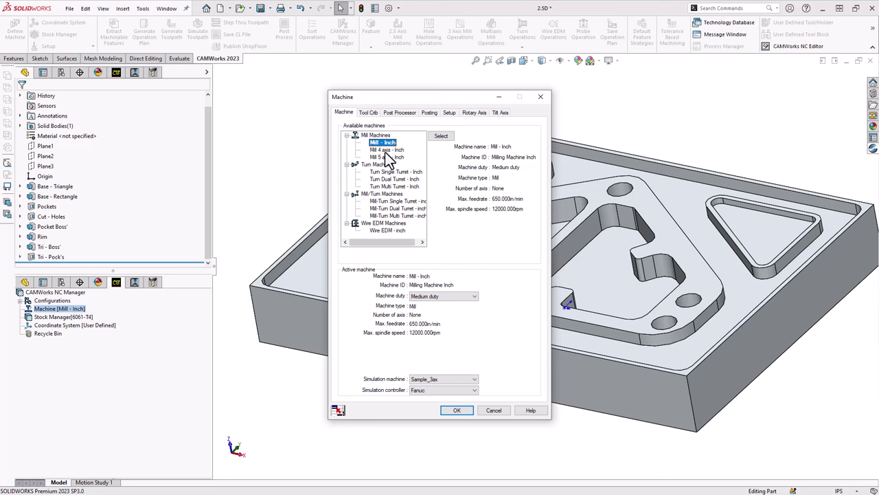
{"action": "left_click", "coordinate": [440, 136]}
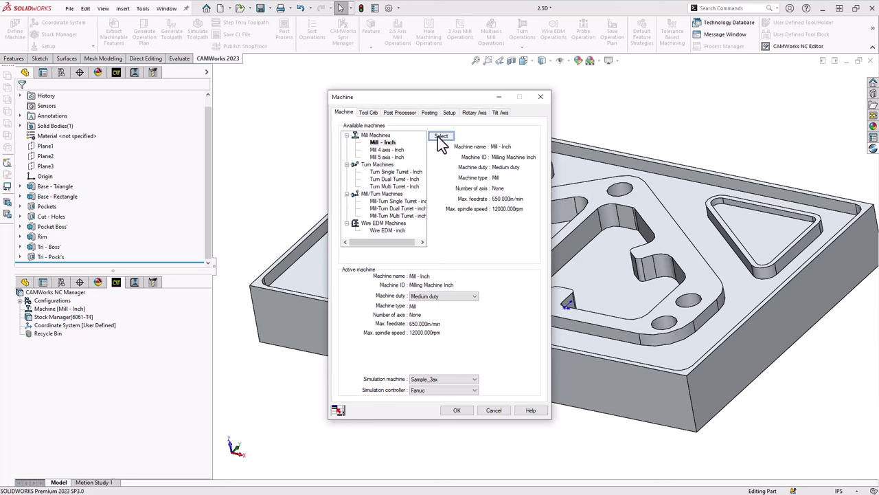
Step: Review the machine's tool crib and post processor, and open its fixture coordinate system for editing
{"action": "left_click", "coordinate": [369, 114]}
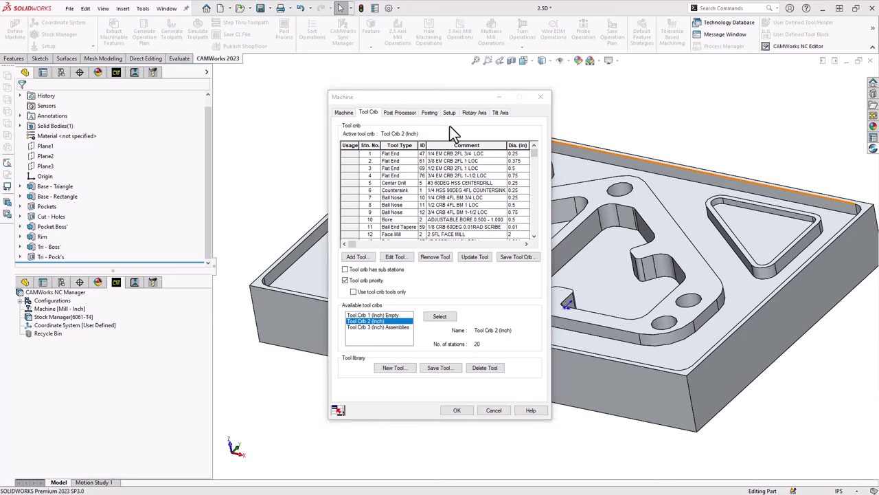
{"action": "left_click", "coordinate": [400, 114]}
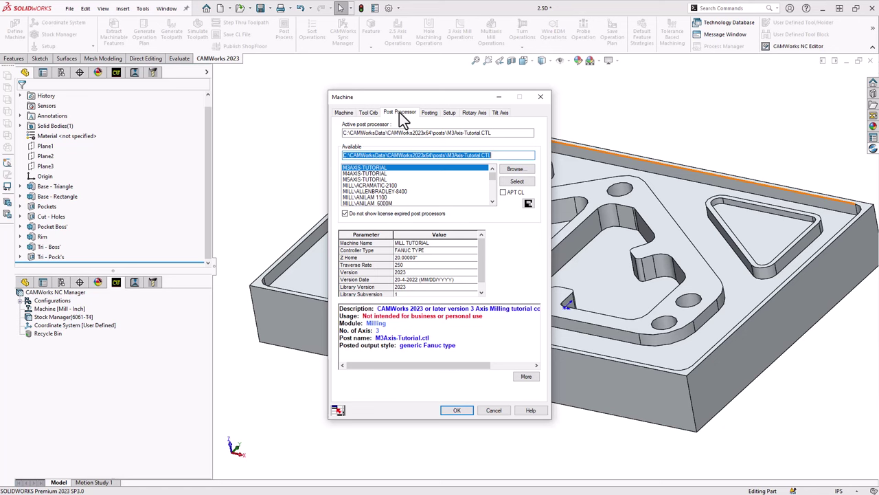
{"action": "left_click", "coordinate": [449, 112]}
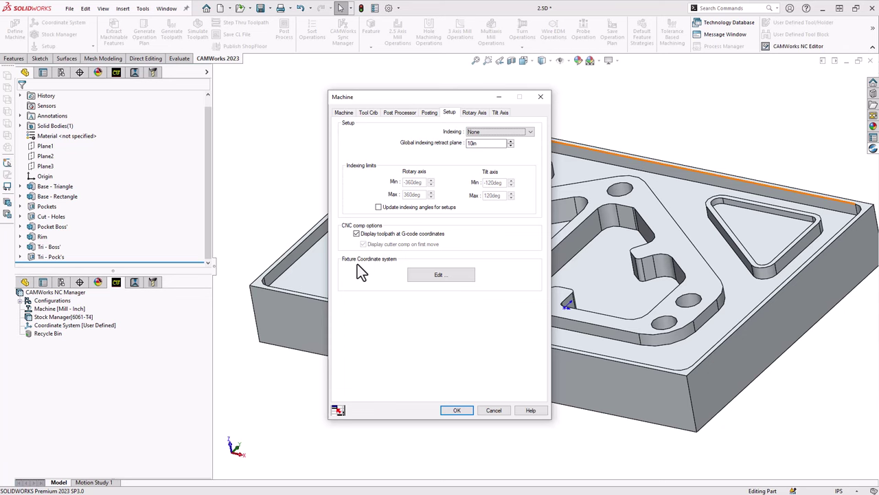
{"action": "left_click", "coordinate": [441, 272]}
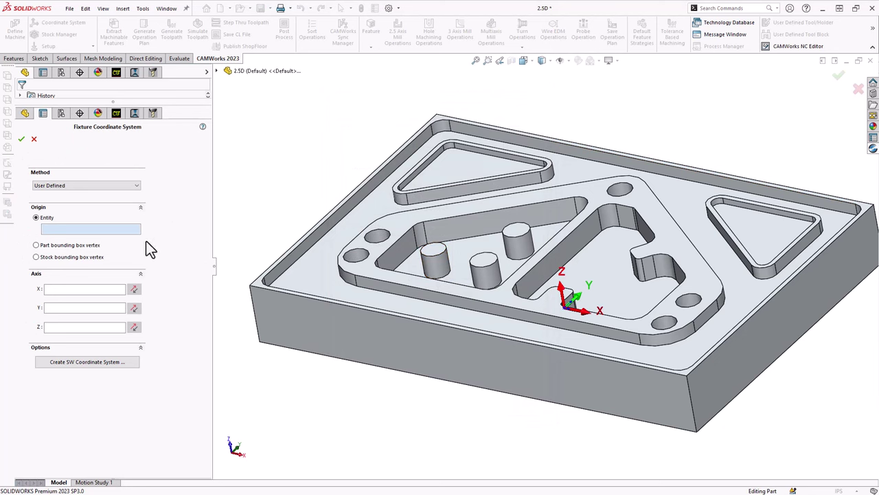
Step: Try part bounding box and stock bounding box vertices as the fixture coordinate system's origin
{"action": "left_click", "coordinate": [149, 293]}
{"action": "left_click", "coordinate": [51, 231]}
{"action": "left_click", "coordinate": [37, 245]}
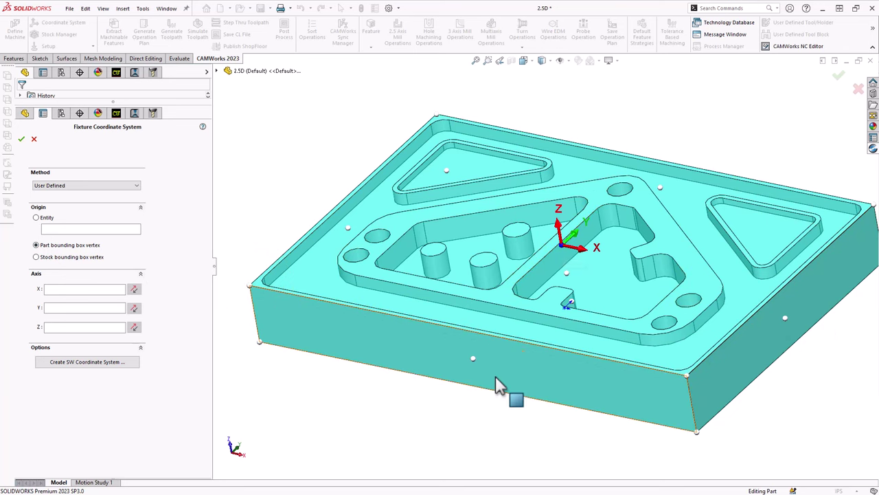
{"action": "left_click", "coordinate": [62, 264]}
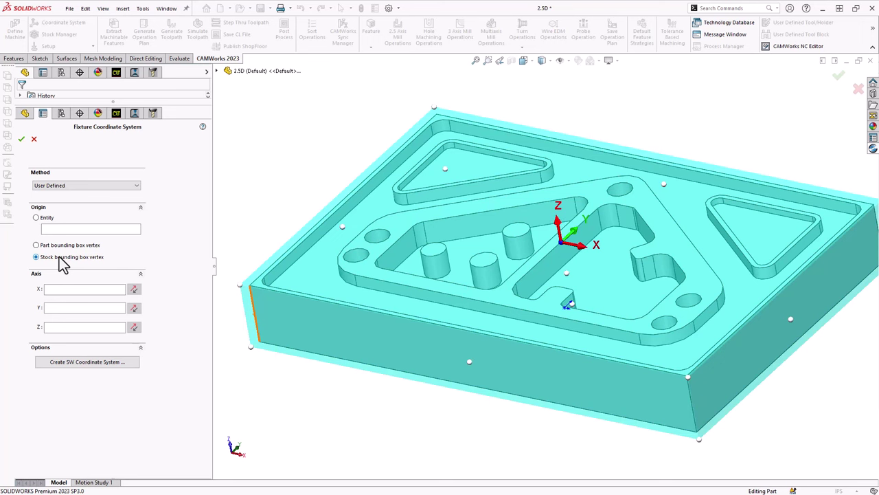
{"action": "left_click", "coordinate": [60, 257]}
{"action": "left_click", "coordinate": [239, 285]}
Step: Try the block's upper front-left vertex as the origin entity and a nearby hole's circular edge as the X axis reference
{"action": "left_click", "coordinate": [46, 218]}
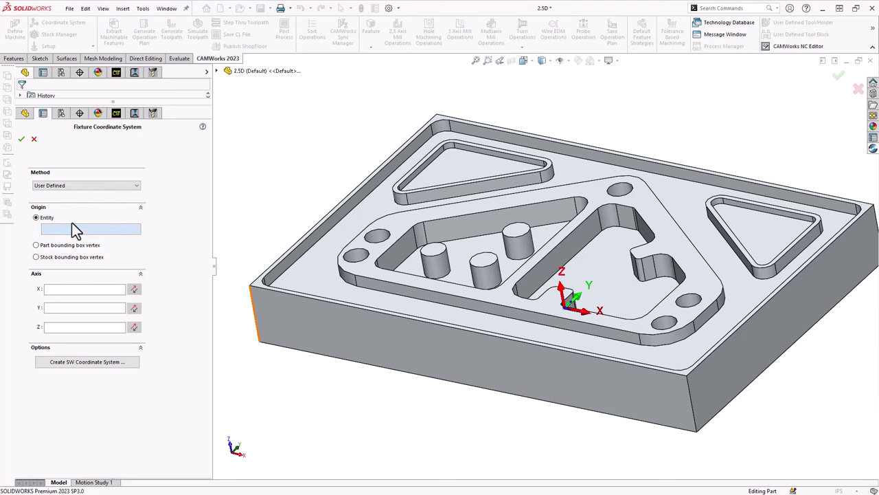
{"action": "left_click", "coordinate": [251, 288]}
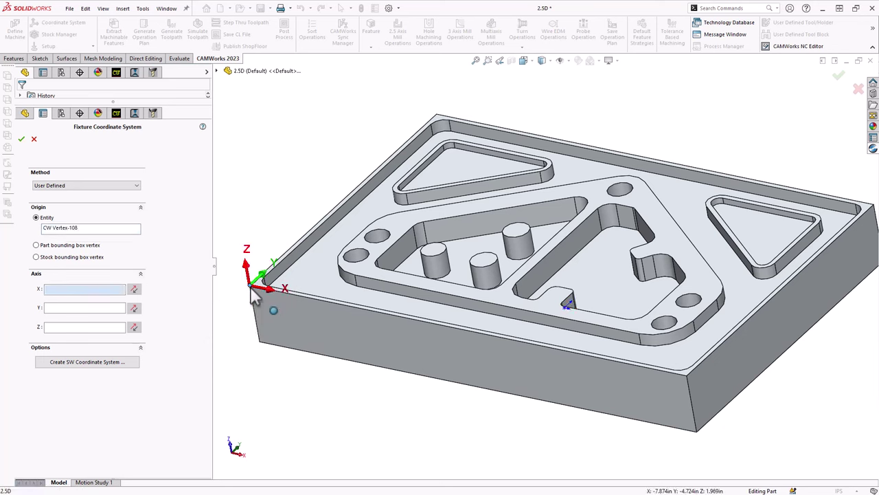
{"action": "left_click", "coordinate": [366, 268]}
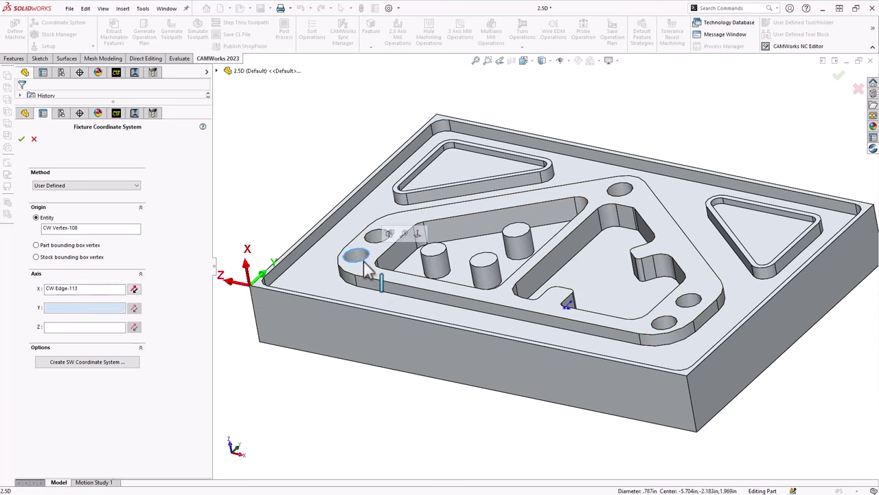
Step: Try the front-left hole's circular edge and a round boss's top edge as the origin entity
{"action": "left_click", "coordinate": [66, 233]}
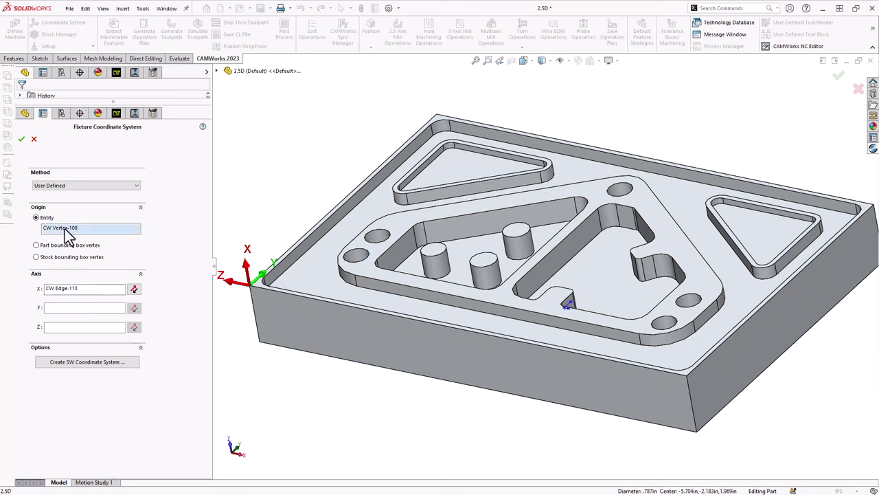
{"action": "left_click", "coordinate": [364, 265]}
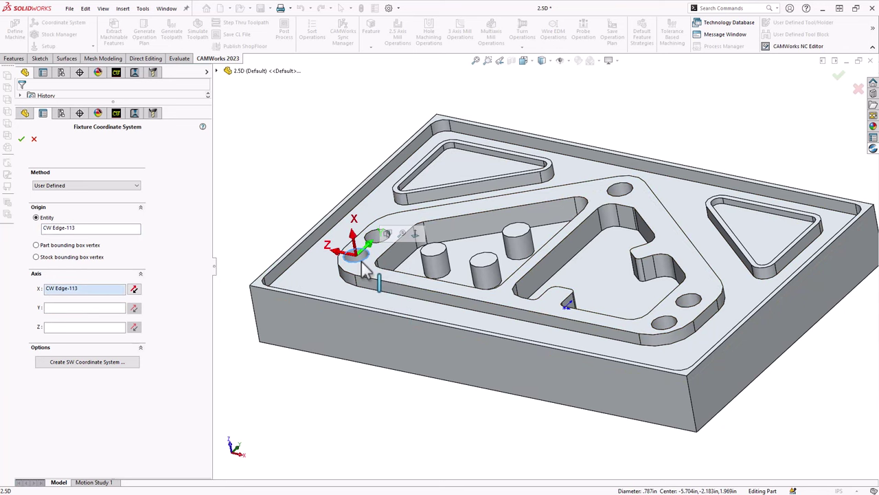
{"action": "left_click", "coordinate": [63, 231]}
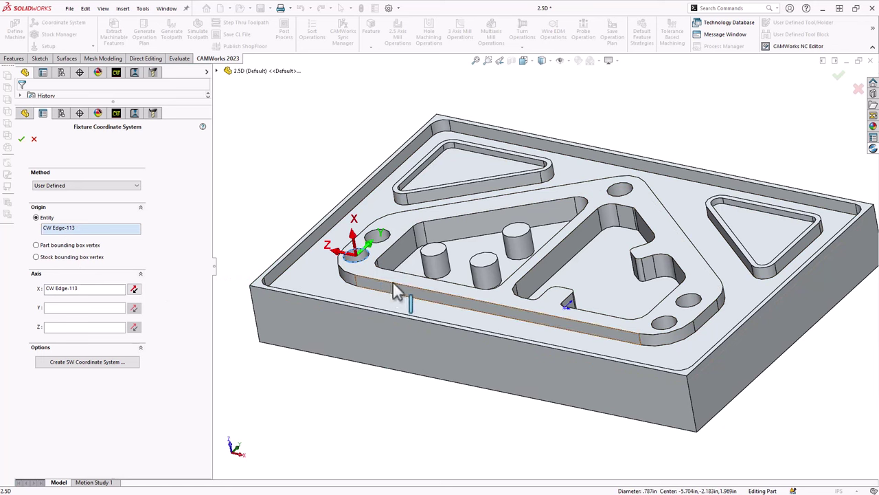
{"action": "left_click", "coordinate": [434, 252]}
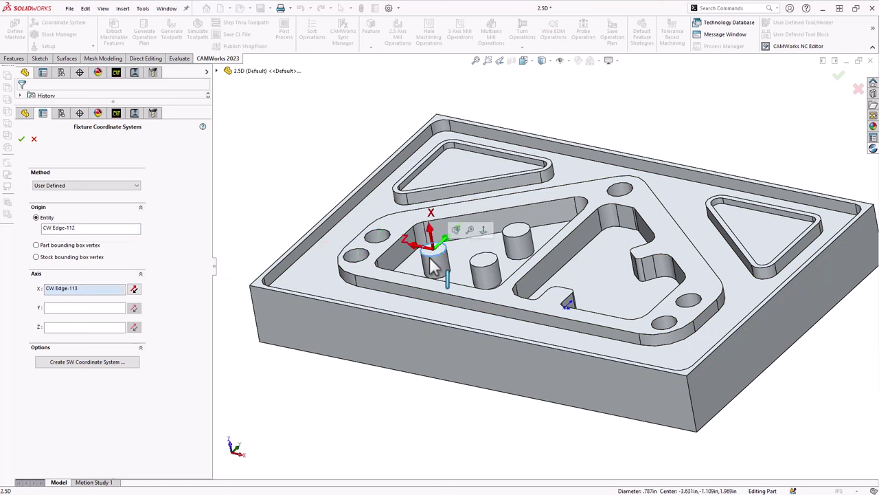
Step: Set the fixture origin to the stock bounding box vertex at the stock's upper front-left corner
{"action": "left_click", "coordinate": [60, 234]}
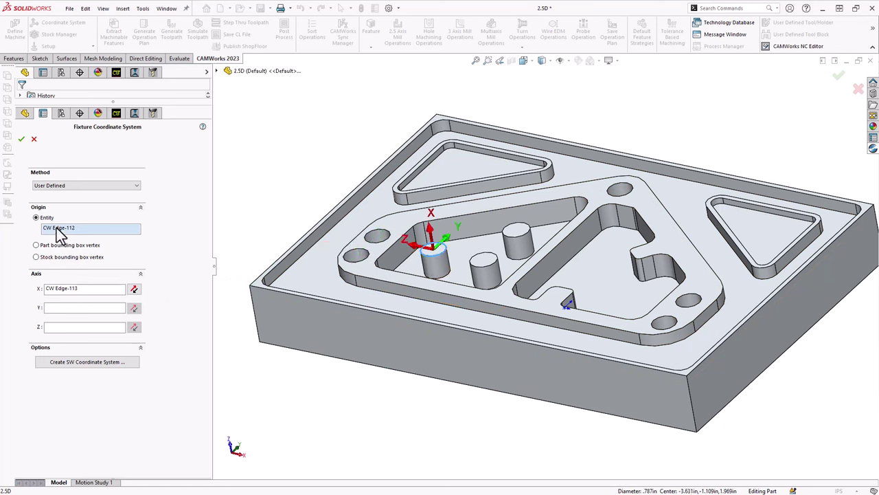
{"action": "left_click", "coordinate": [49, 258]}
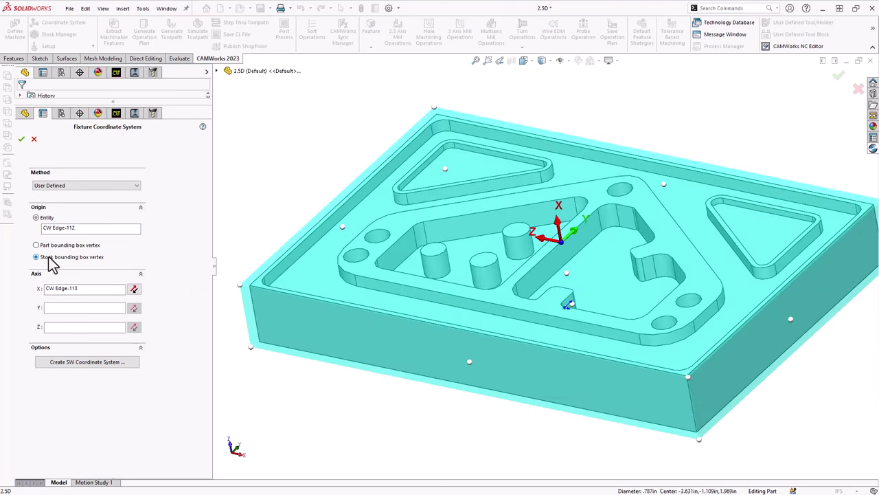
{"action": "left_click", "coordinate": [241, 285]}
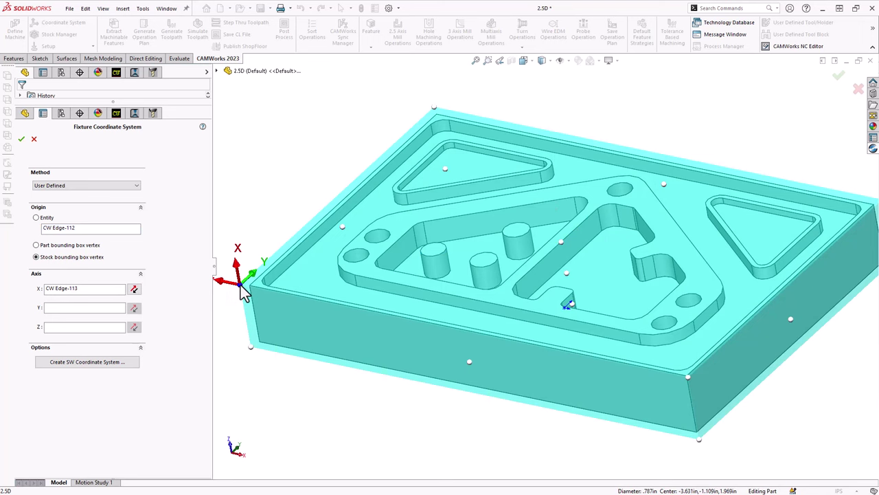
Step: Clear the fixture coordinate system's X axis reference and use the part's large recessed floor face as the Z axis reference
{"action": "left_click", "coordinate": [67, 290]}
{"action": "key", "text": "Delete"}
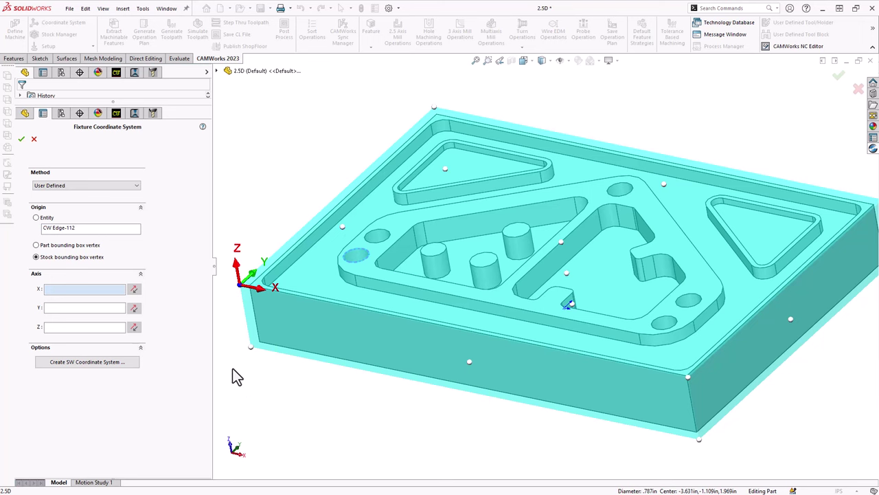
{"action": "left_click", "coordinate": [88, 328]}
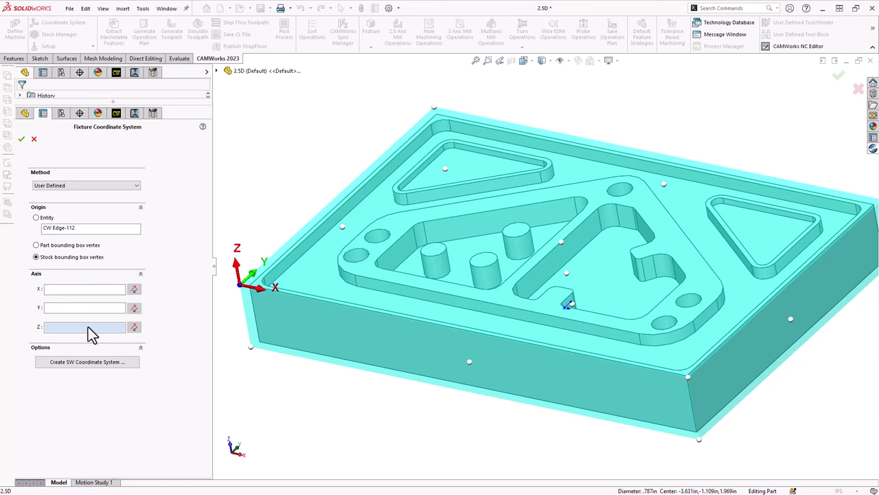
{"action": "left_click", "coordinate": [319, 279]}
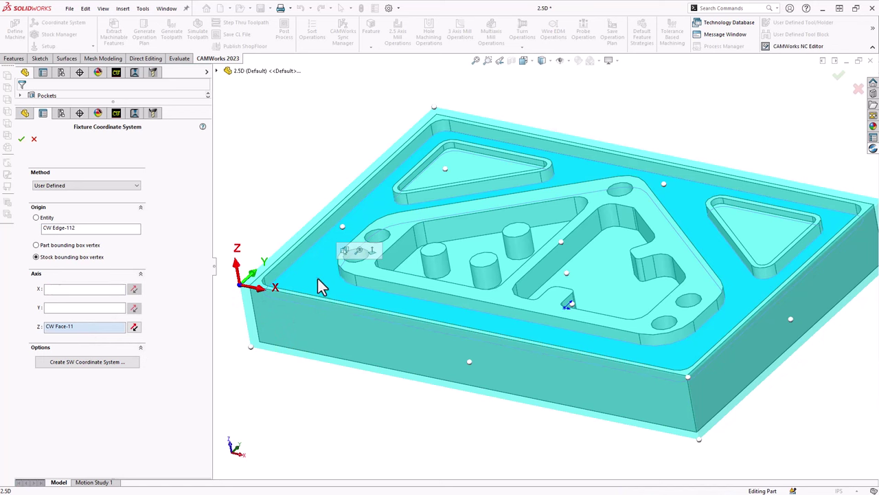
Step: Try the block's right-hand upper edge as the X axis reference and clear it again
{"action": "left_click", "coordinate": [59, 289]}
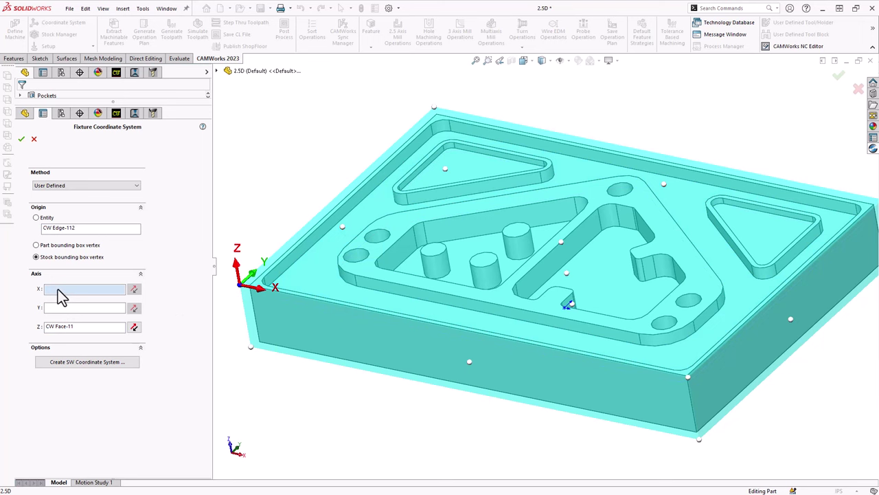
{"action": "left_click", "coordinate": [702, 364]}
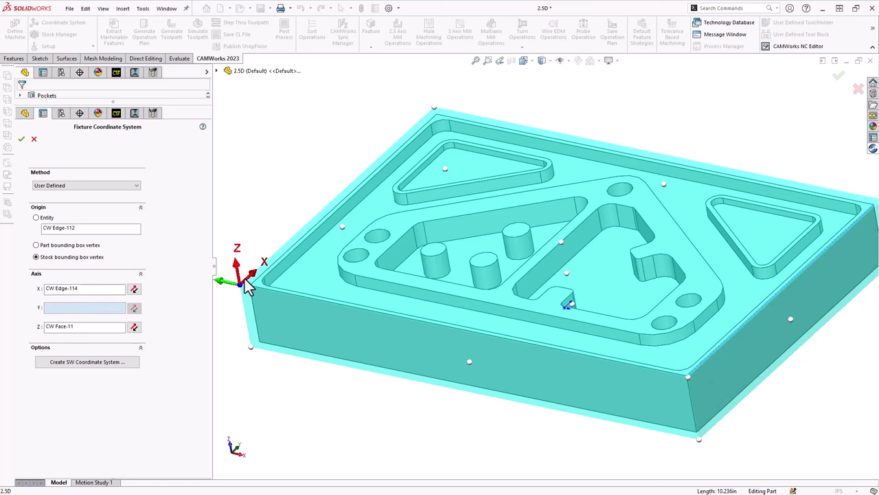
{"action": "left_click", "coordinate": [66, 297]}
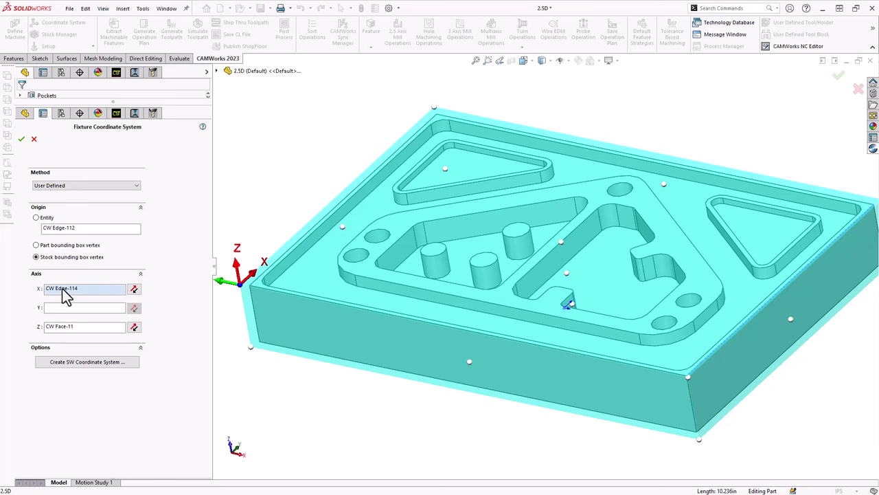
{"action": "key", "text": "Delete"}
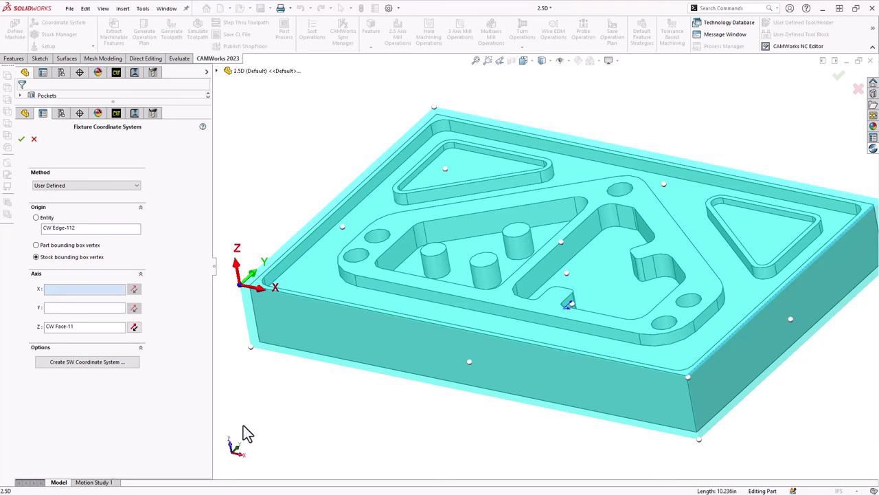
Step: Accept the fixture coordinate system and machine settings, and check the user-defined coordinate system's definition
{"action": "left_click", "coordinate": [239, 448]}
{"action": "left_click", "coordinate": [21, 140]}
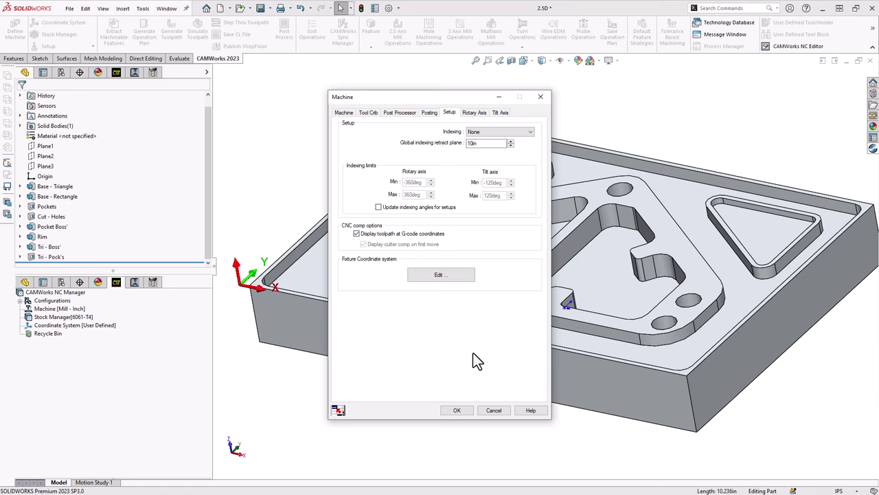
{"action": "left_click", "coordinate": [457, 411]}
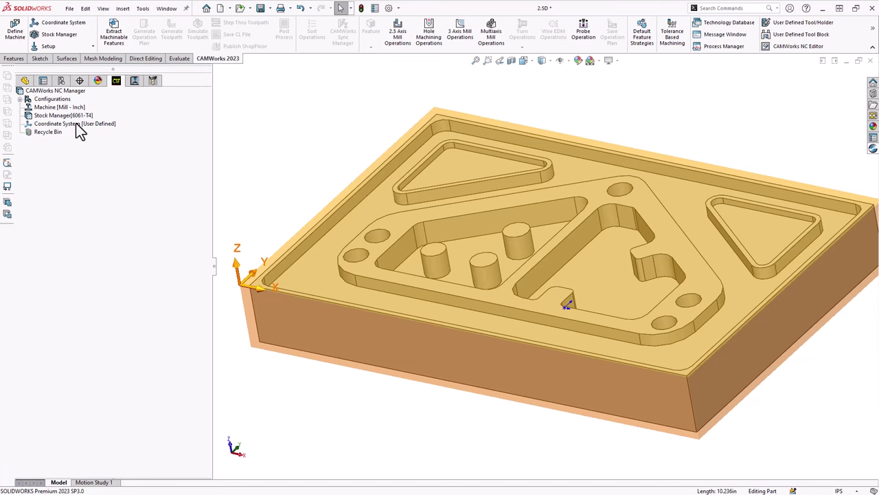
{"action": "double_click", "coordinate": [77, 124]}
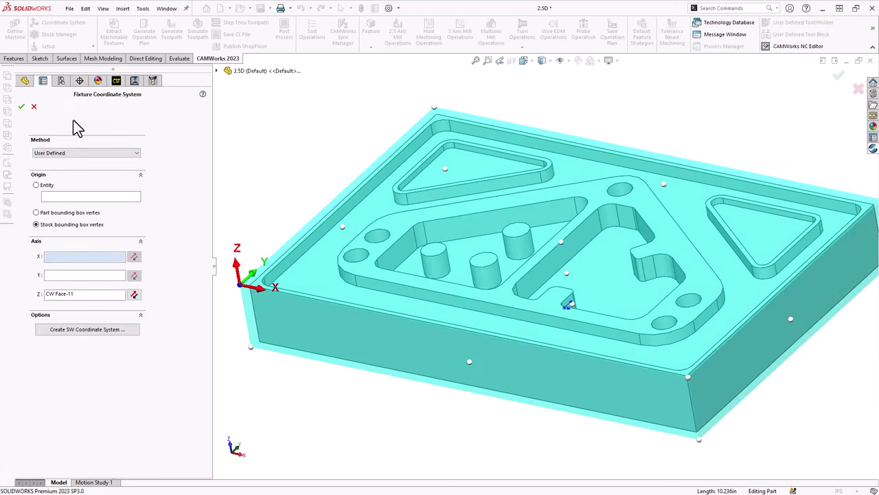
{"action": "left_click", "coordinate": [34, 108]}
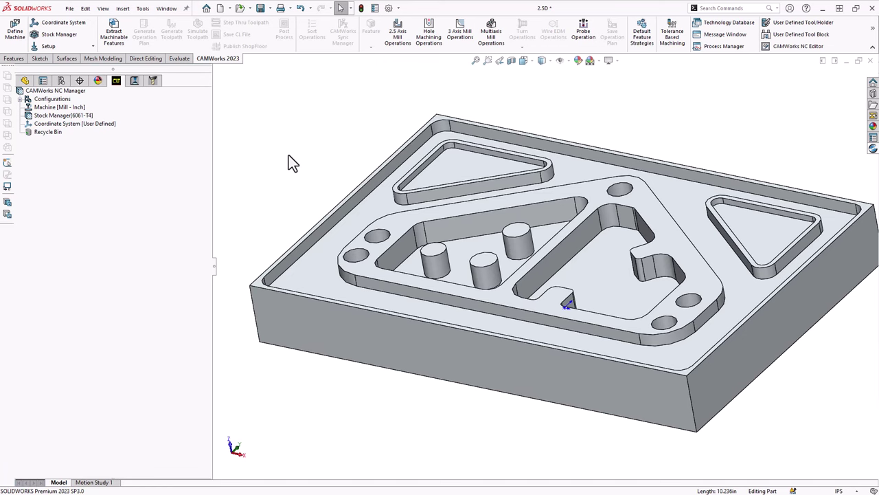
Step: Open the stock definition and examine the available stock materials, keeping 6061-T4
{"action": "mouse_move", "coordinate": [70, 117]}
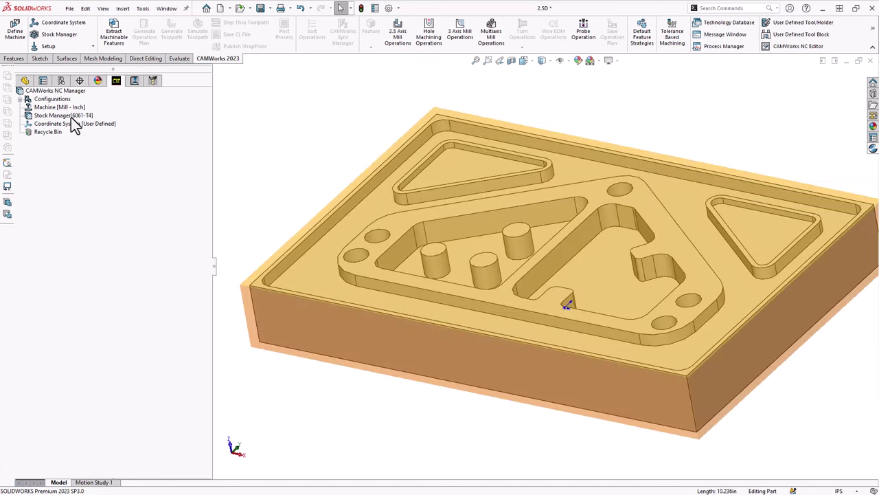
{"action": "double_click", "coordinate": [71, 117]}
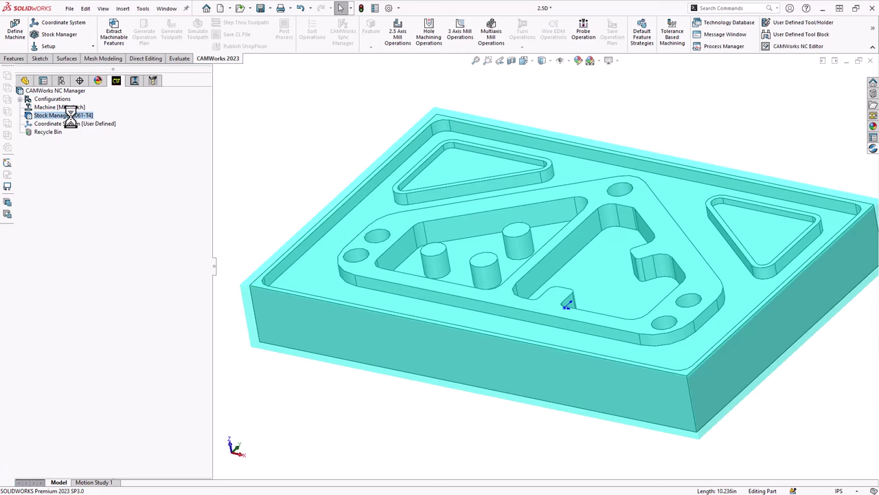
{"action": "left_click", "coordinate": [148, 140]}
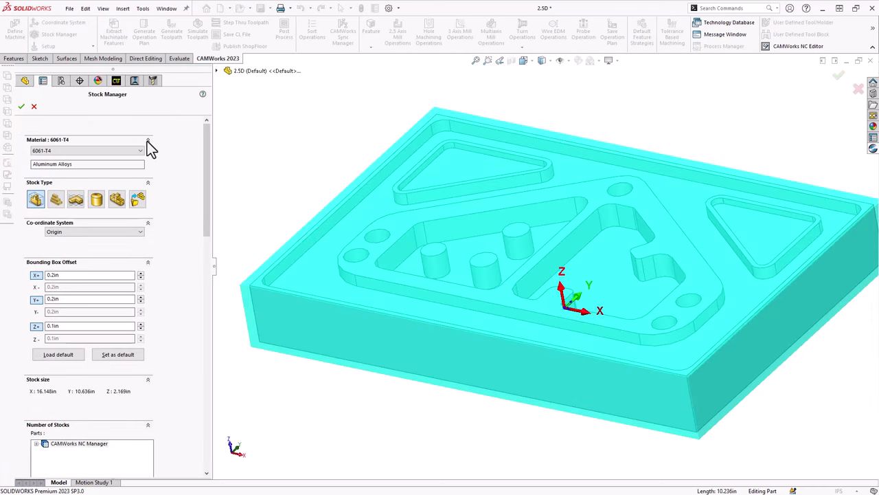
{"action": "left_click", "coordinate": [50, 151]}
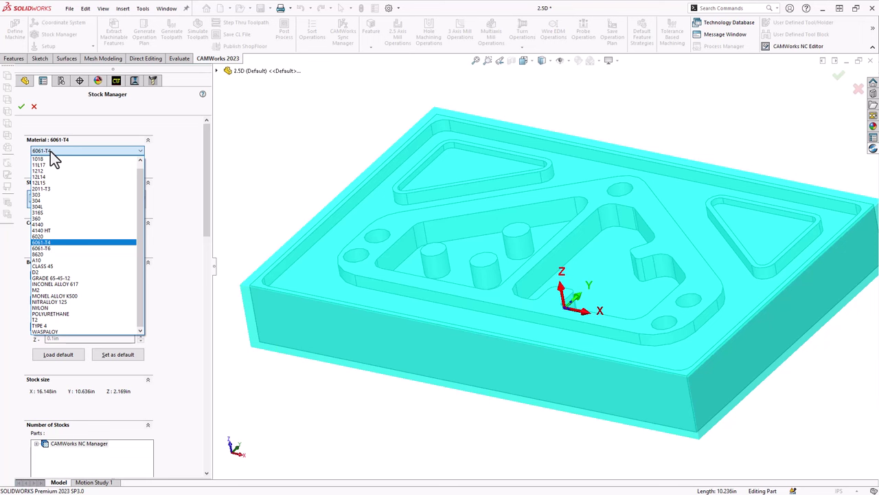
{"action": "left_click", "coordinate": [50, 151]}
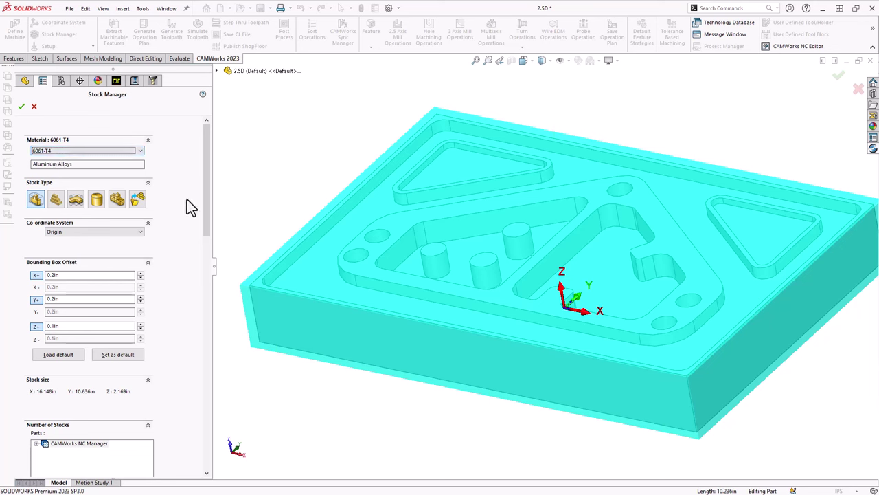
Step: Examine the bounding box stock type and its Y+ and Z+ offset settings
{"action": "left_click", "coordinate": [41, 199]}
{"action": "left_click", "coordinate": [69, 299]}
{"action": "left_click", "coordinate": [66, 325]}
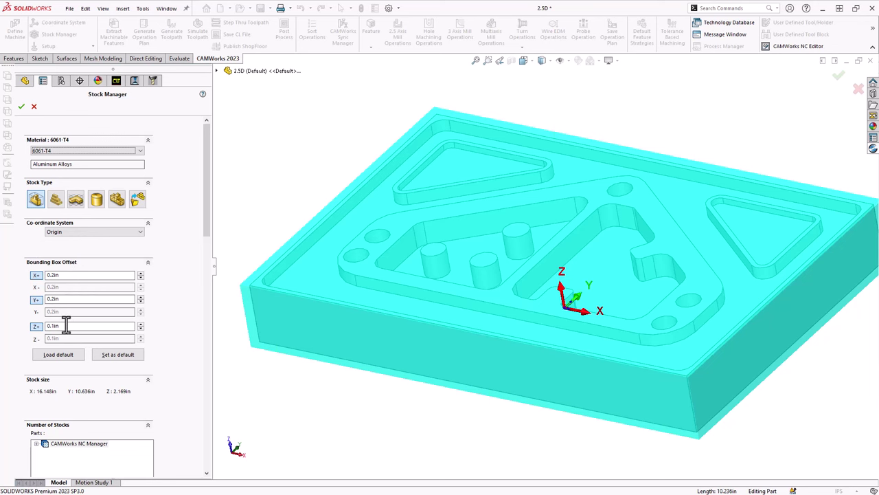
Step: Try the pre-defined bounding box stock type with the 15.748 X 10.236 X 1.969 size and Center as the X reference
{"action": "left_click", "coordinate": [58, 199]}
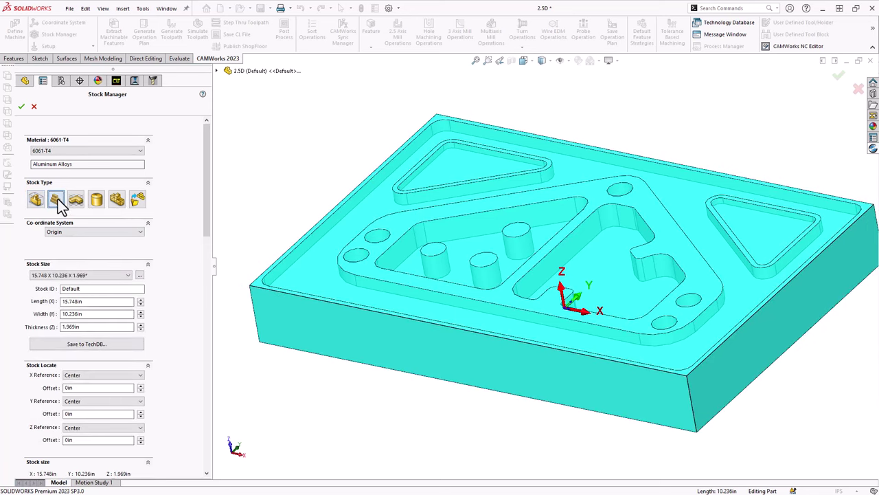
{"action": "left_click", "coordinate": [116, 276]}
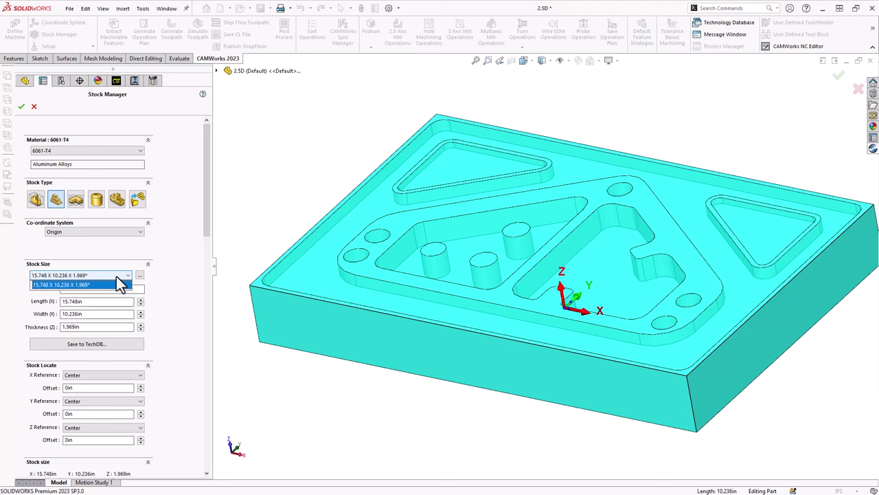
{"action": "left_click", "coordinate": [120, 284]}
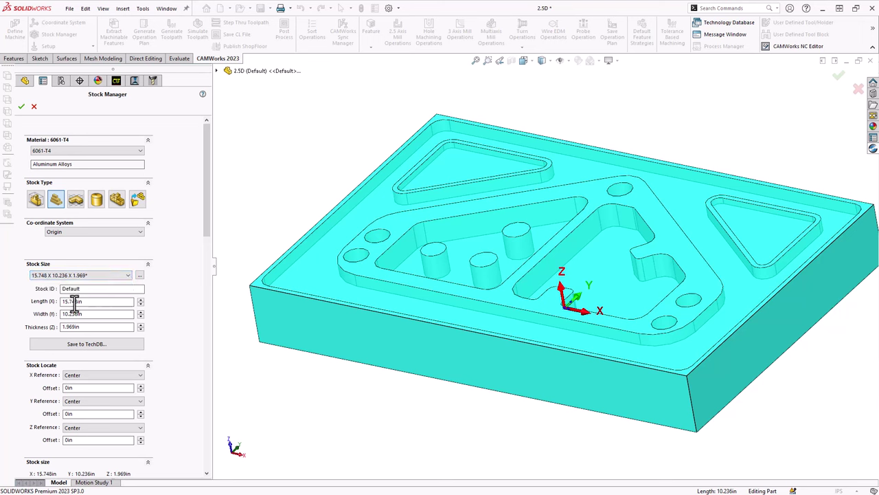
{"action": "left_click", "coordinate": [79, 376]}
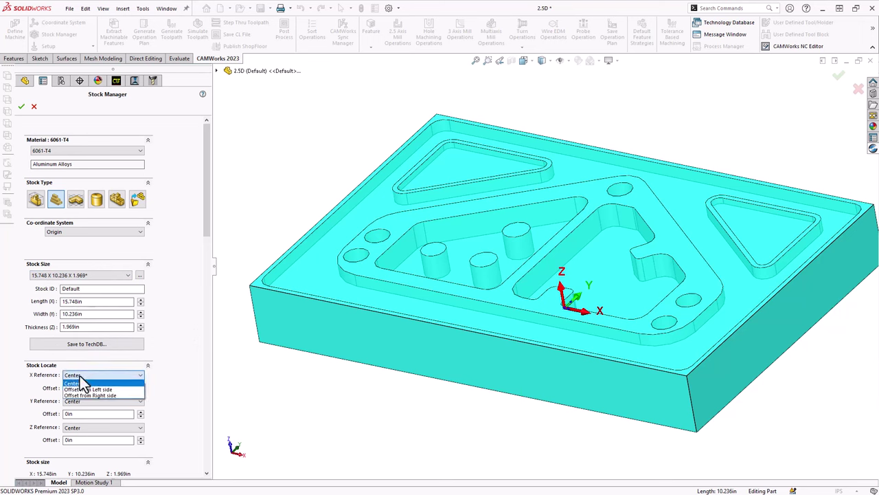
{"action": "left_click", "coordinate": [79, 376]}
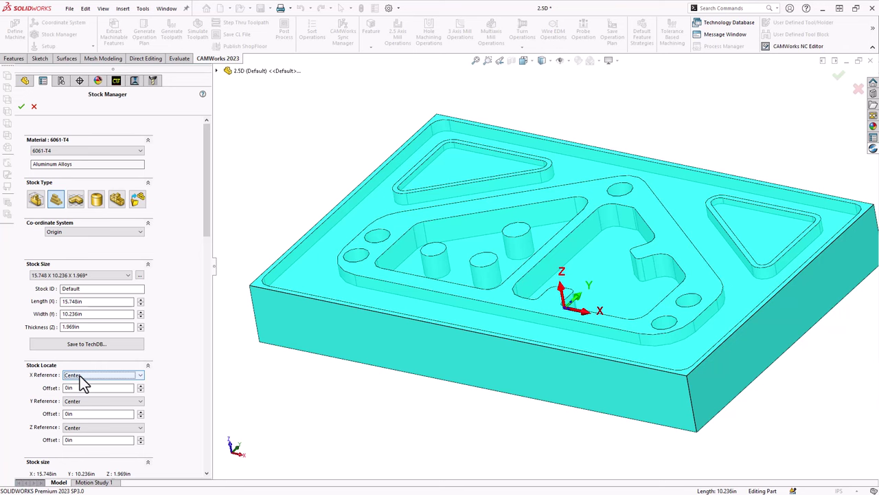
Step: Try the extruded sketch, cylinder and STL file stock types
{"action": "left_click", "coordinate": [76, 200]}
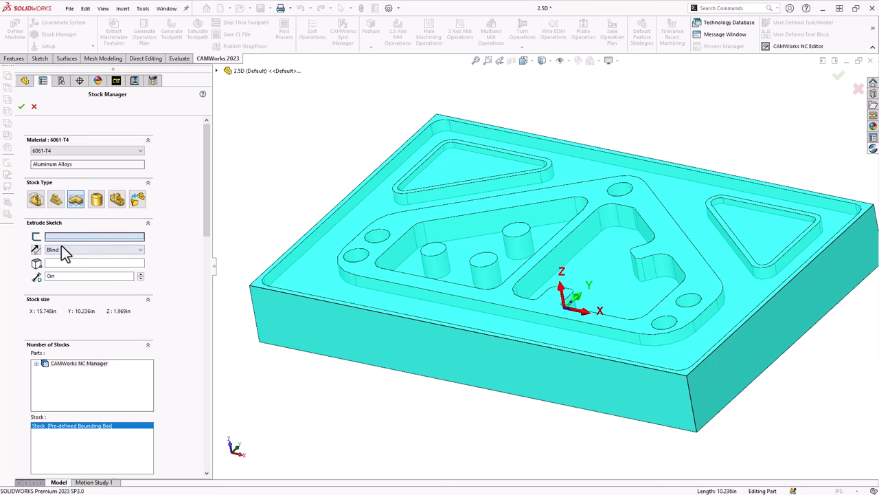
{"action": "left_click", "coordinate": [96, 200]}
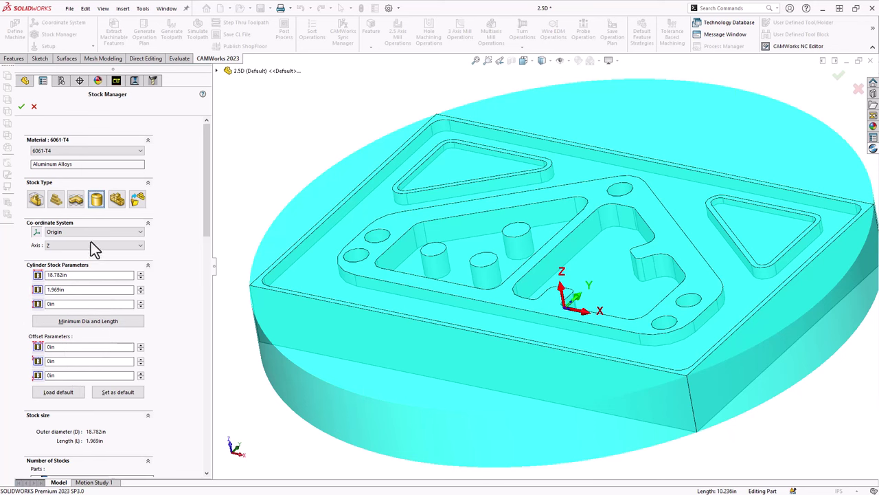
{"action": "left_click", "coordinate": [116, 201]}
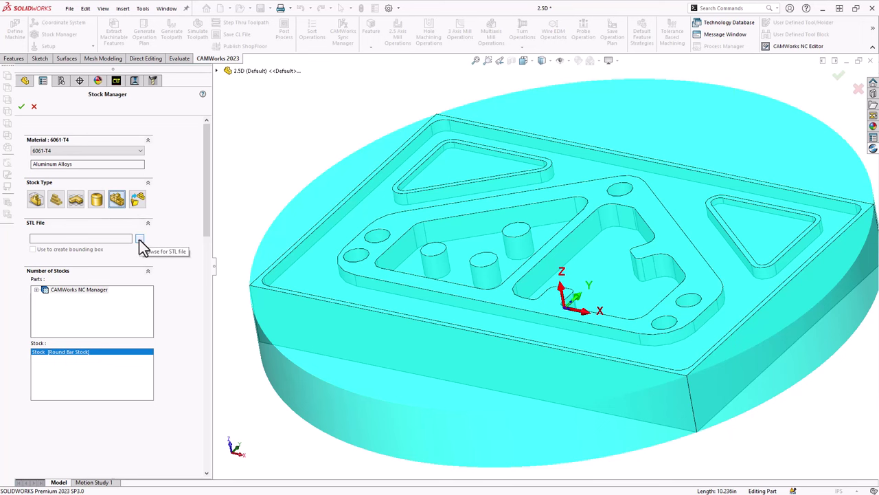
Step: Try the solid model stock type based on the current part's active configuration
{"action": "left_click", "coordinate": [138, 199]}
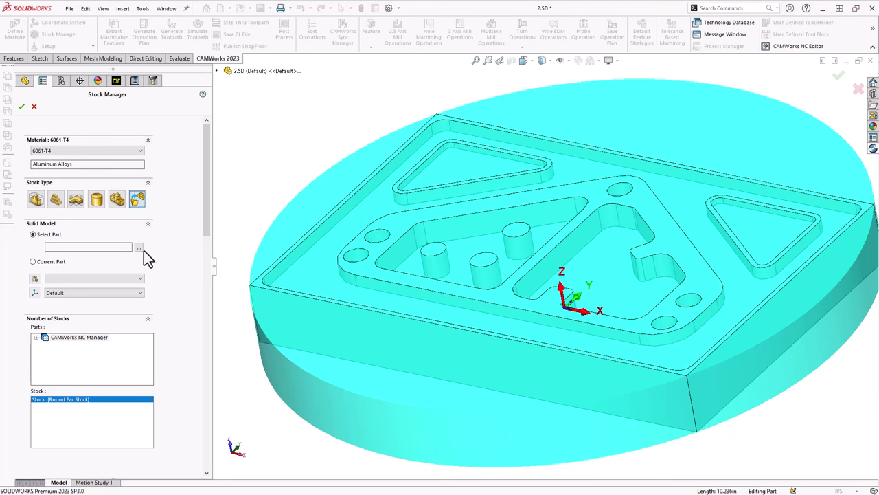
{"action": "left_click", "coordinate": [42, 263]}
{"action": "left_click", "coordinate": [64, 279]}
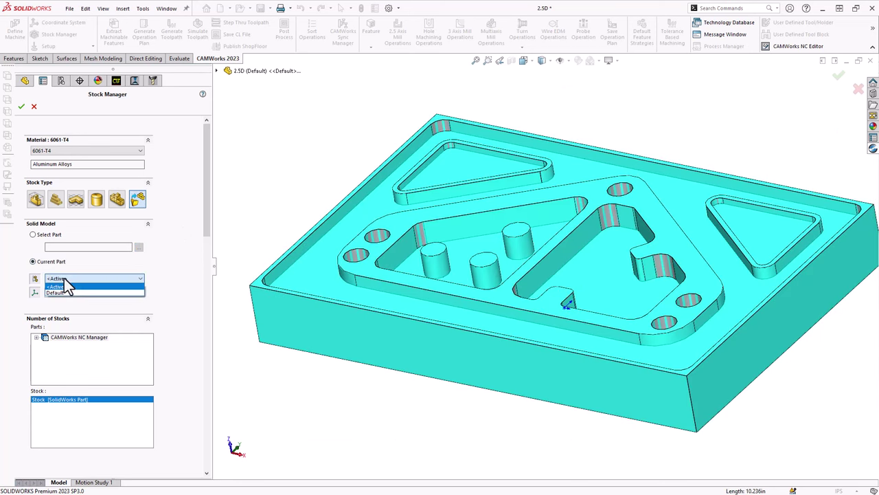
{"action": "left_click", "coordinate": [165, 269]}
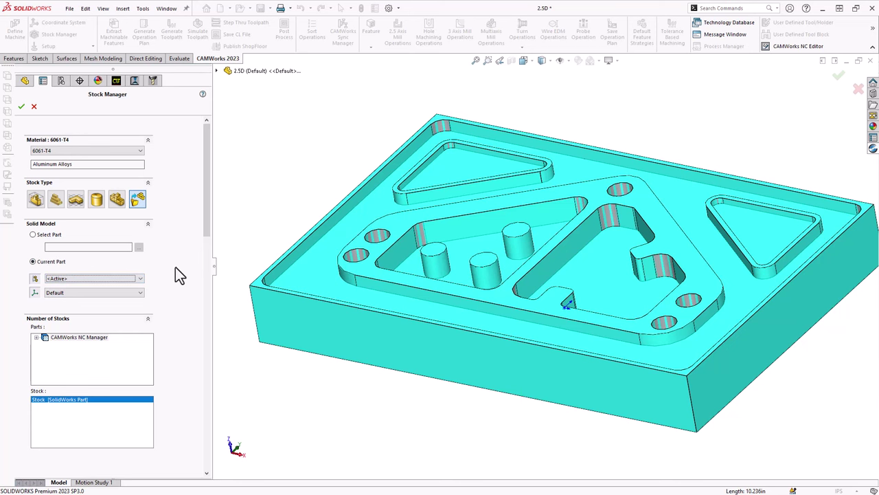
Step: Define bounding box stock with 0.1 in offsets on the X+, Y+ and Z+ sides only, and rebuild the dependent coordinate system
{"action": "left_click", "coordinate": [35, 204]}
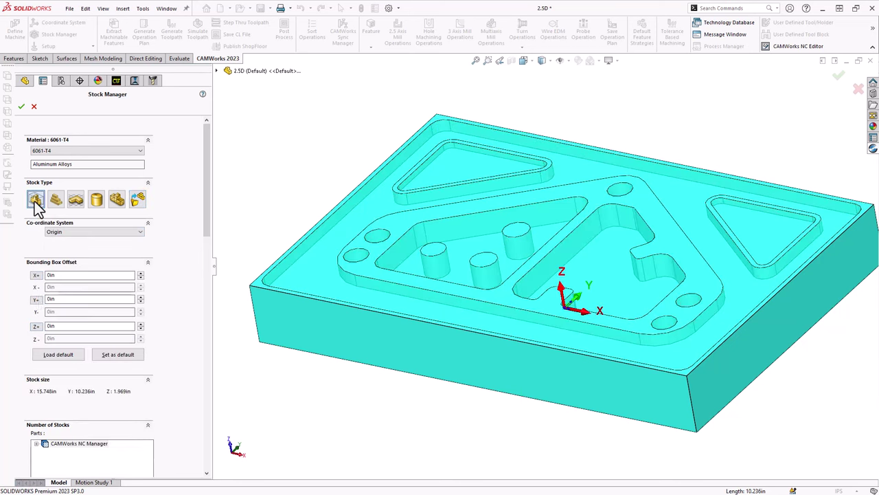
{"action": "left_click", "coordinate": [63, 275]}
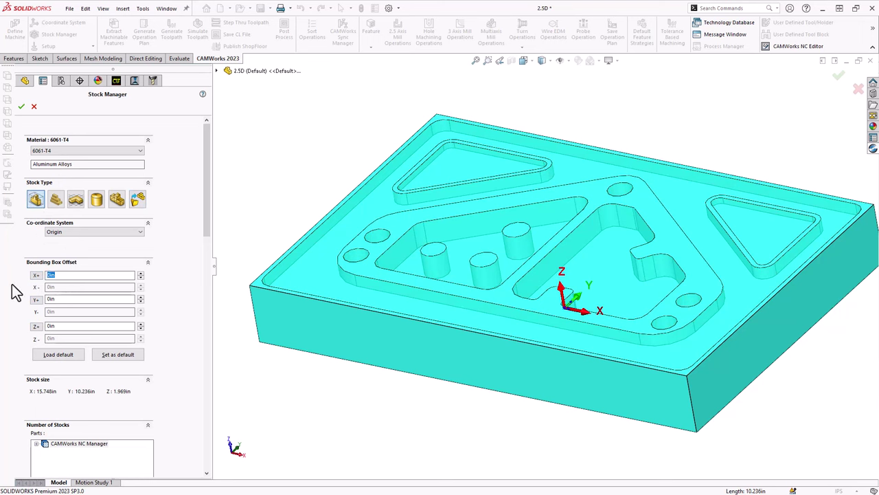
{"action": "left_click", "coordinate": [60, 298]}
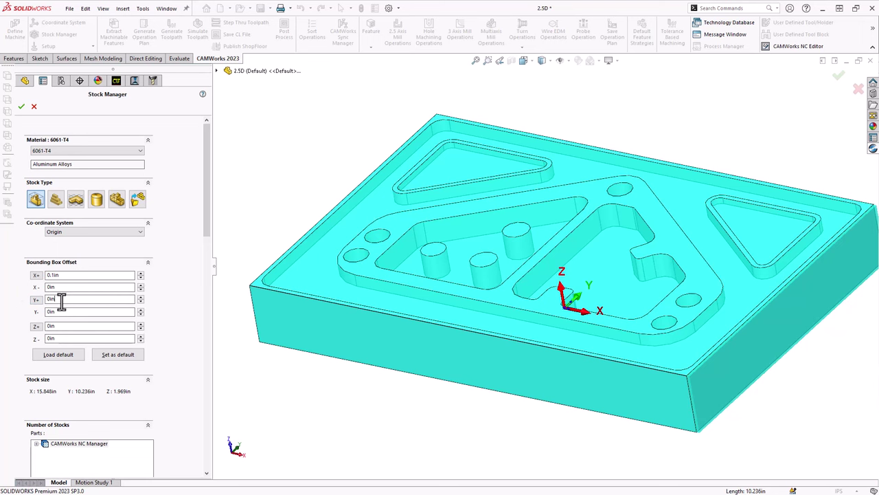
{"action": "type", "text": ".1"}
{"action": "left_click", "coordinate": [69, 327]}
{"action": "type", "text": ".1"}
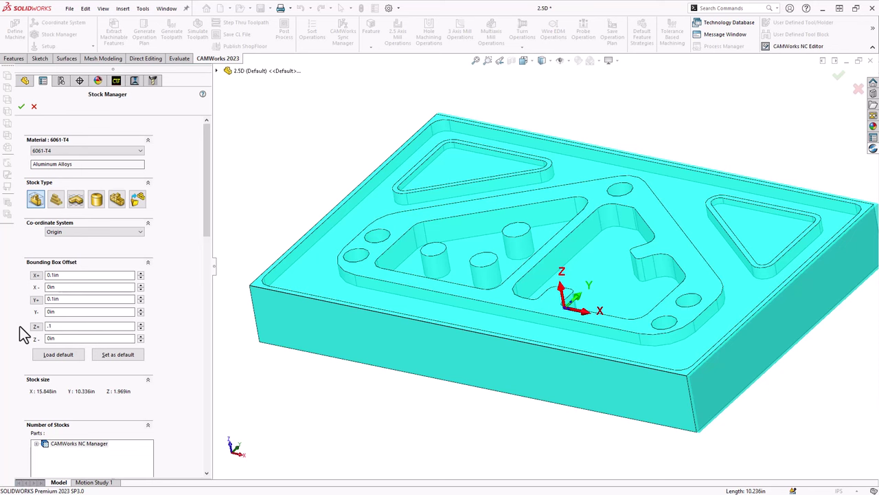
{"action": "left_click", "coordinate": [68, 338]}
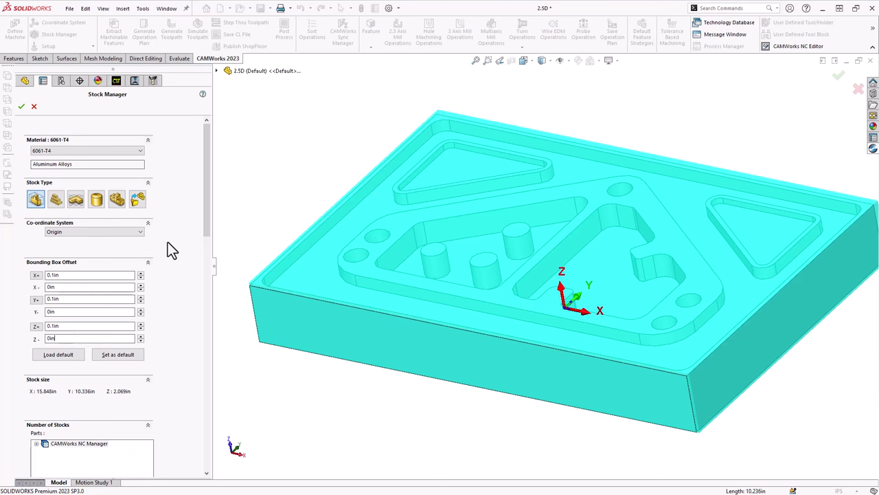
{"action": "left_click", "coordinate": [21, 107]}
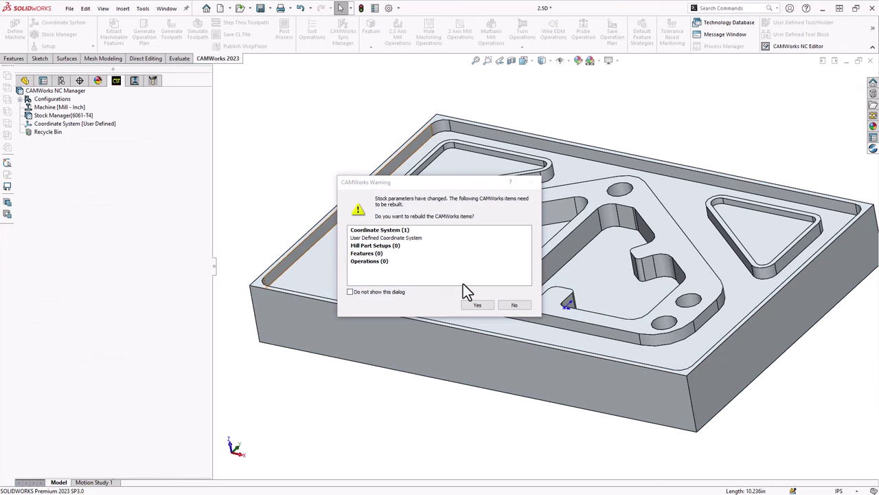
{"action": "left_click", "coordinate": [476, 304]}
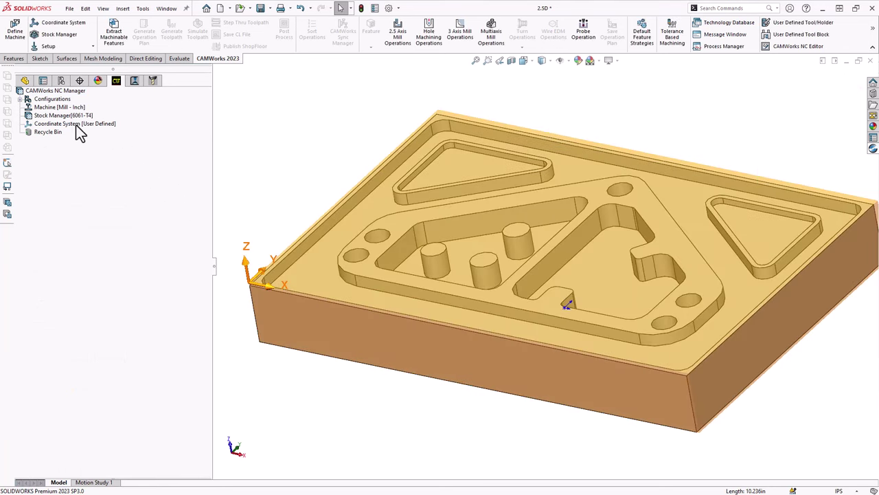
Step: Check the user-defined coordinate system at the stock corner and extract the machinable features from the solid model
{"action": "left_click", "coordinate": [75, 125]}
{"action": "left_click", "coordinate": [251, 287]}
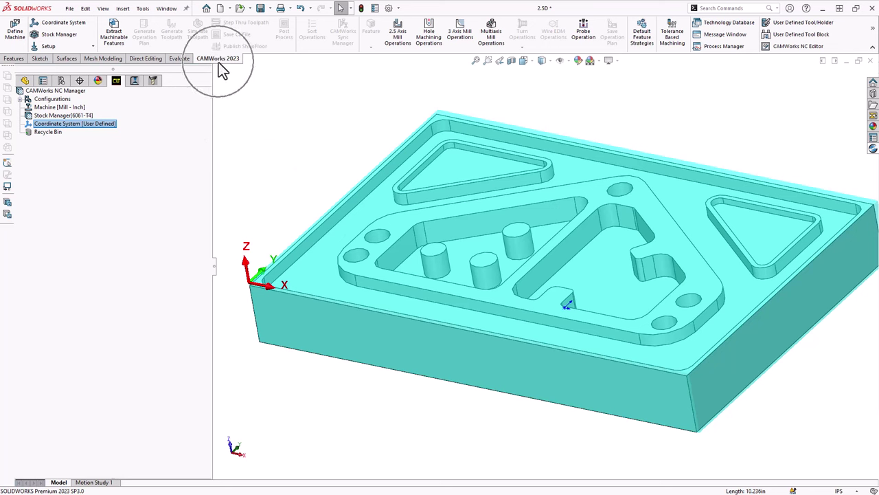
{"action": "left_click", "coordinate": [116, 40]}
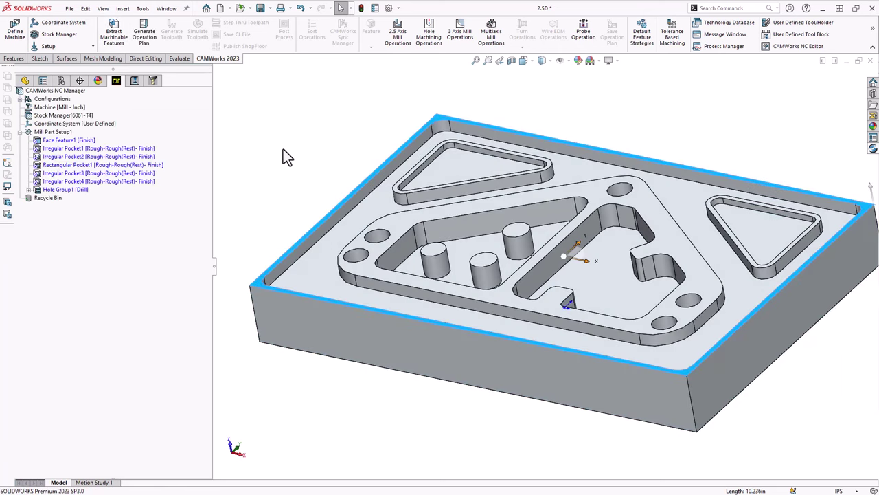
Step: Examine which geometry each extracted irregular pocket, the rectangular pocket, the hole group and the face feature cover
{"action": "left_click", "coordinate": [65, 150]}
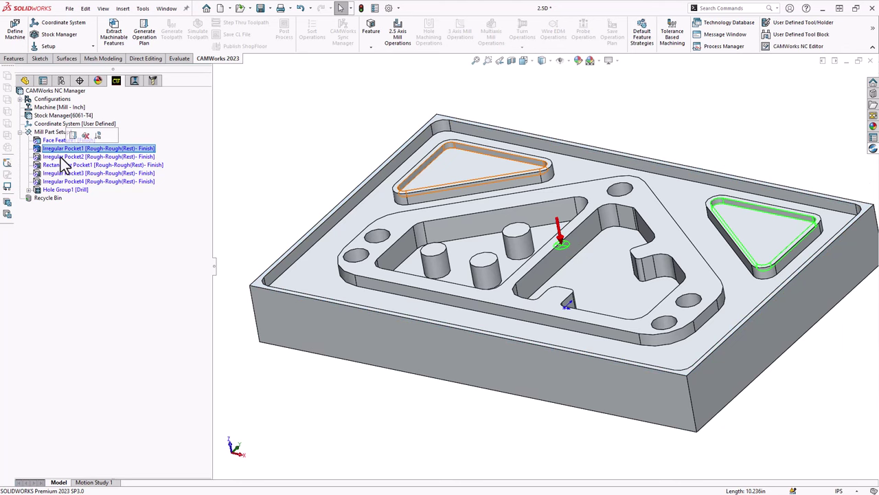
{"action": "left_click", "coordinate": [61, 157]}
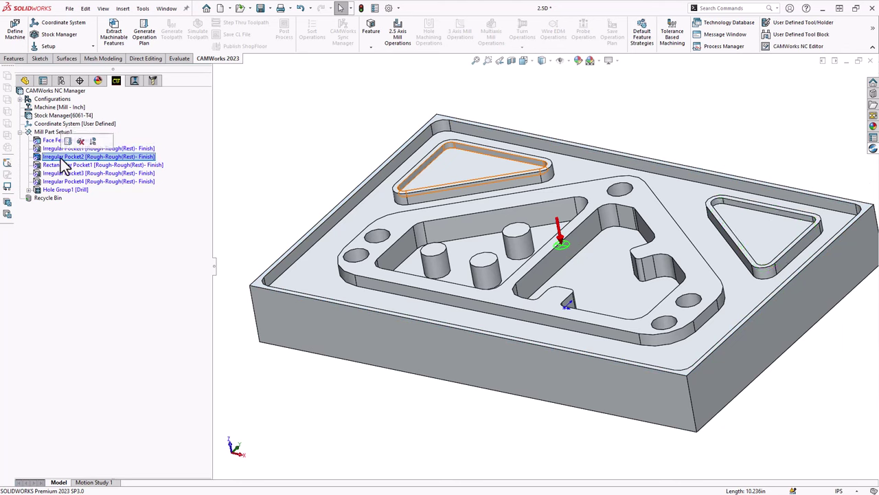
{"action": "left_click", "coordinate": [60, 165]}
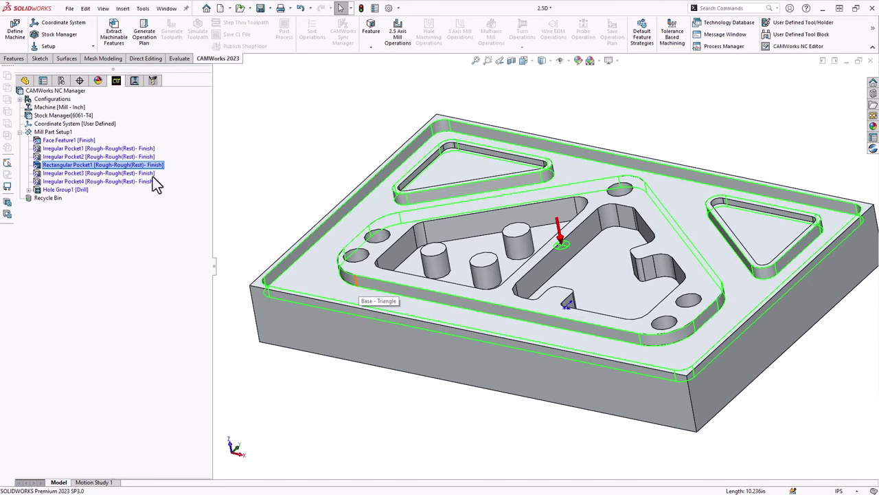
{"action": "left_click", "coordinate": [64, 174]}
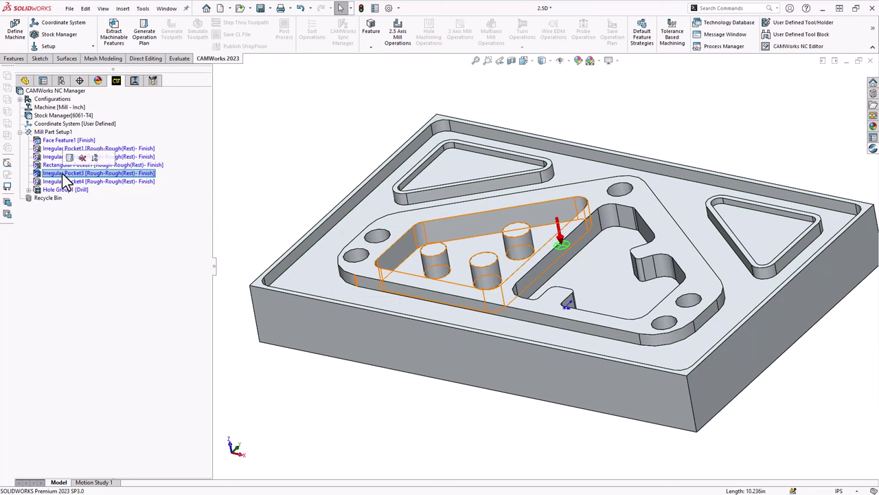
{"action": "left_click", "coordinate": [59, 181]}
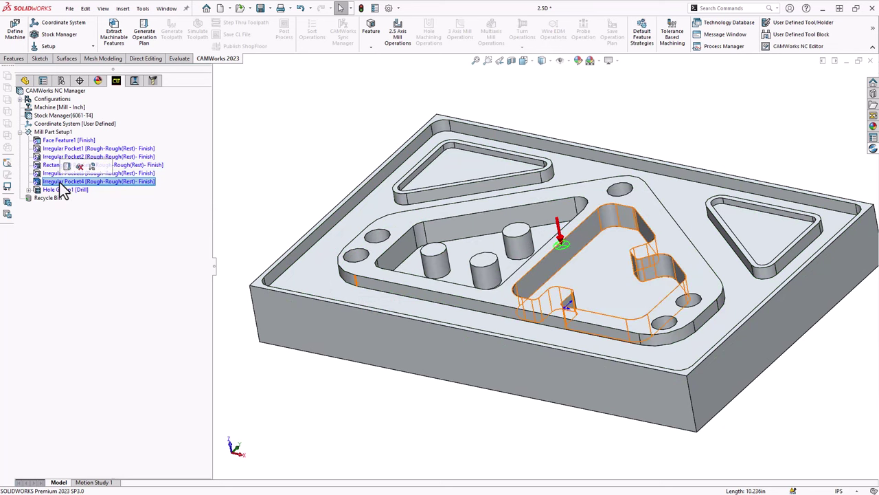
{"action": "left_click", "coordinate": [61, 189]}
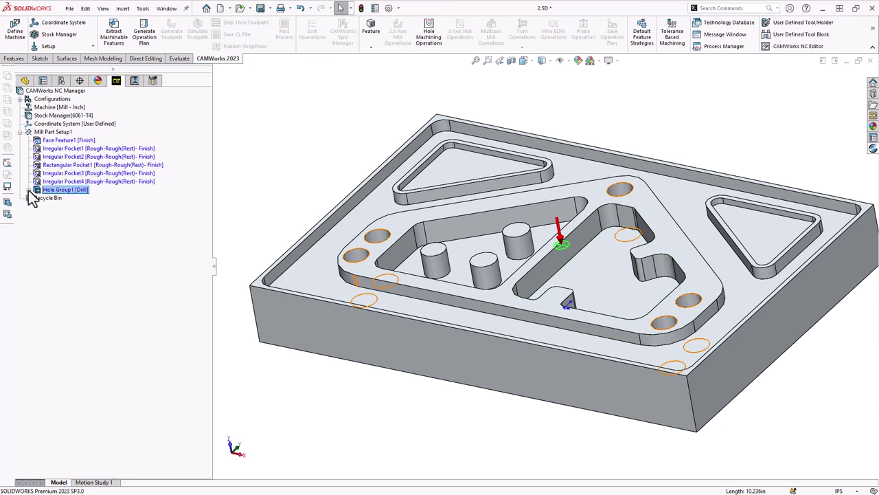
{"action": "left_click", "coordinate": [28, 191]}
{"action": "left_click", "coordinate": [28, 190]}
{"action": "left_click", "coordinate": [88, 142]}
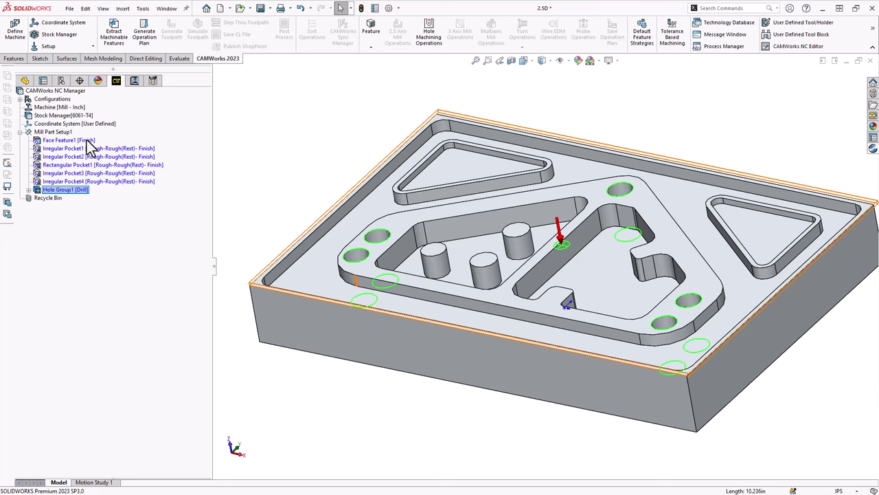
Step: Review the parameters of Irregular Pocket1 and the TechDB operations matching its Rough-Rough(Rest)-Finish strategy, leaving them uncommitted
{"action": "left_click", "coordinate": [87, 149]}
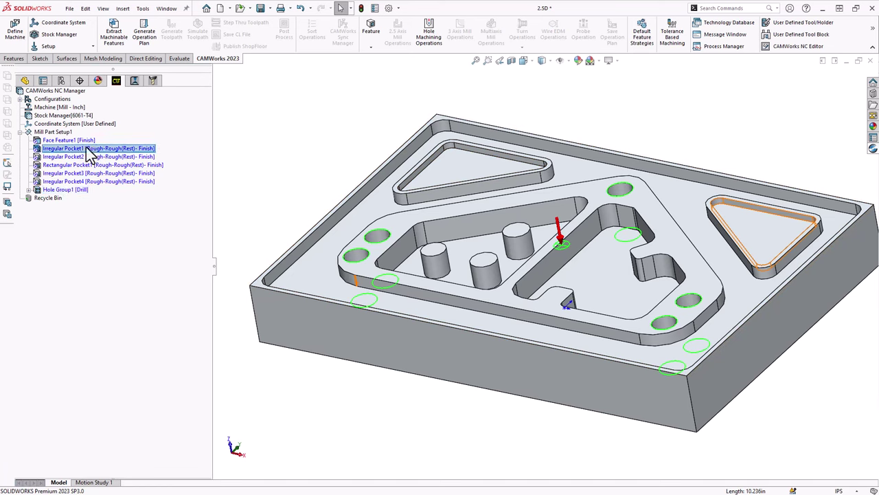
{"action": "right_click", "coordinate": [88, 149]}
{"action": "left_click", "coordinate": [113, 174]}
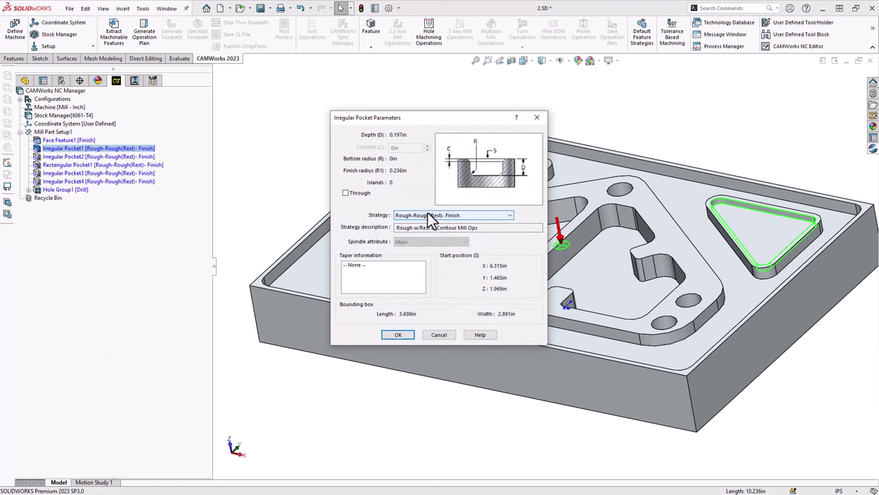
{"action": "right_click", "coordinate": [431, 218]}
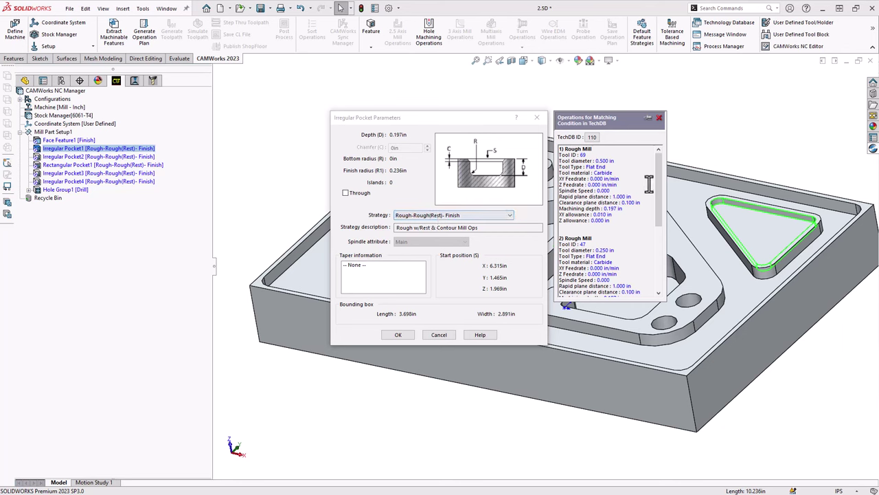
{"action": "left_click_drag", "start_coordinate": [658, 175], "coordinate": [656, 200]}
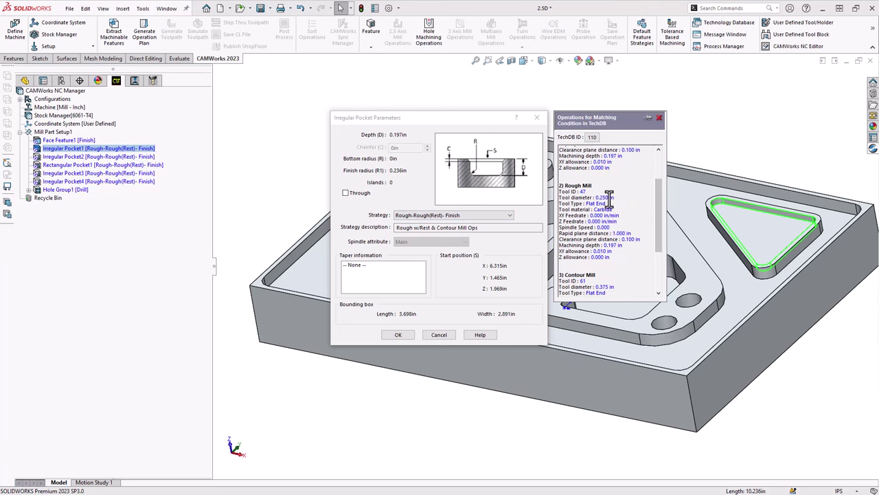
{"action": "left_click_drag", "start_coordinate": [656, 204], "coordinate": [658, 235]}
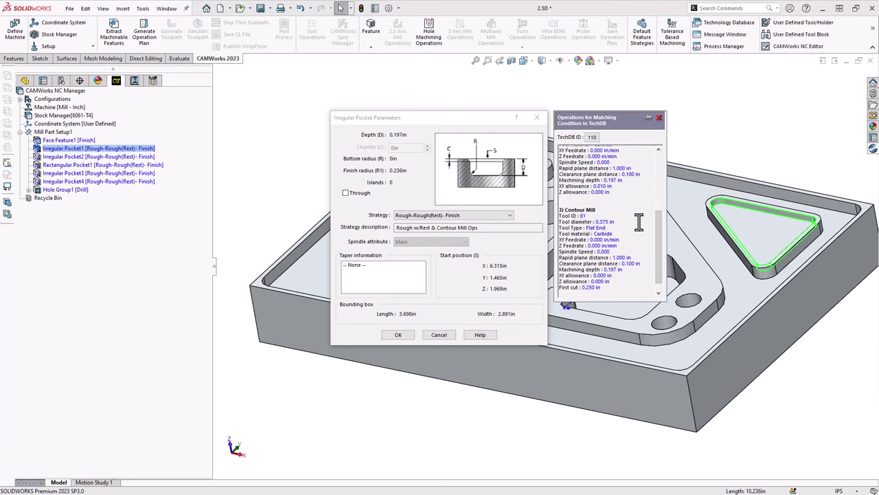
{"action": "left_click_drag", "start_coordinate": [662, 246], "coordinate": [661, 175]}
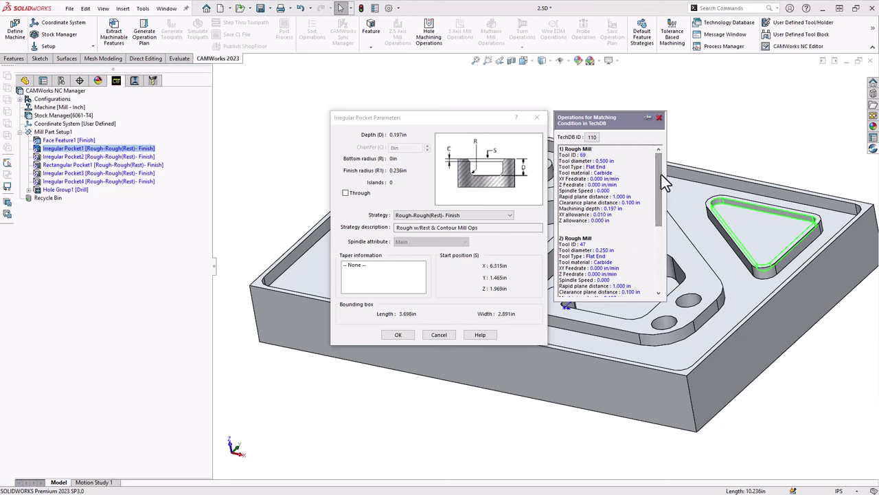
{"action": "left_click", "coordinate": [432, 217]}
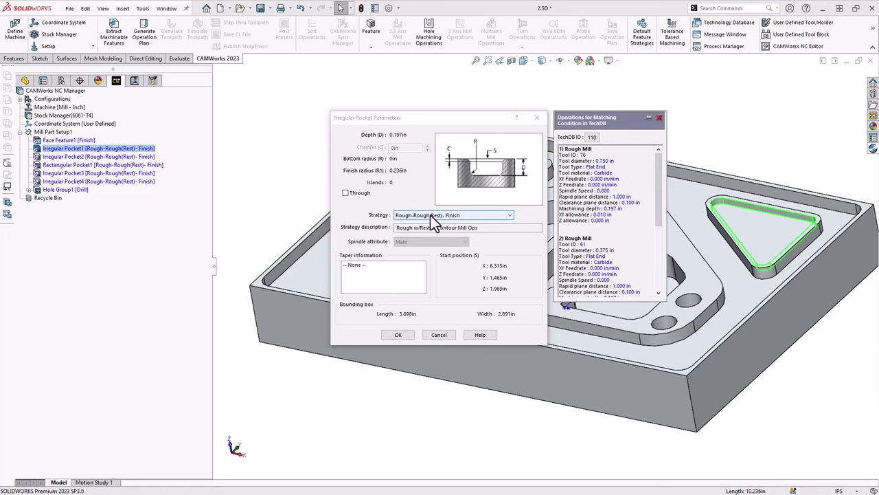
{"action": "left_click", "coordinate": [439, 335]}
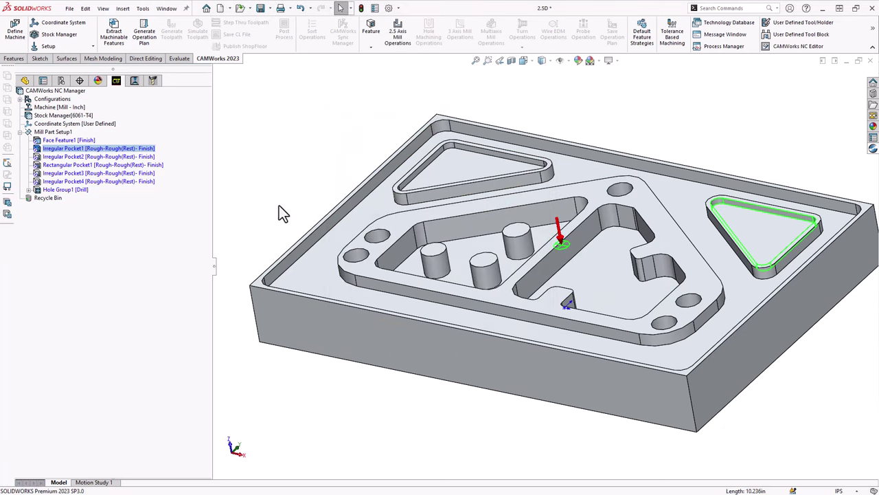
Step: Generate the operation plan for the extracted features and calculate the toolpaths for all its operations
{"action": "left_click", "coordinate": [146, 32]}
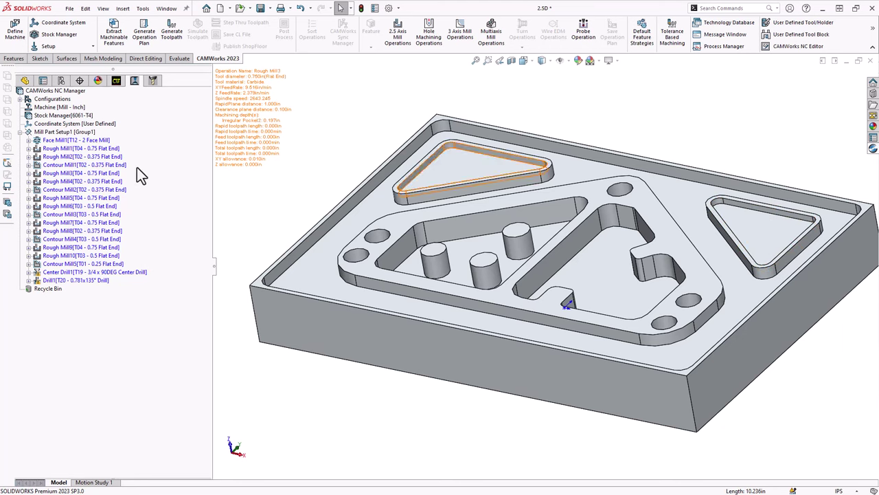
{"action": "left_click", "coordinate": [215, 59]}
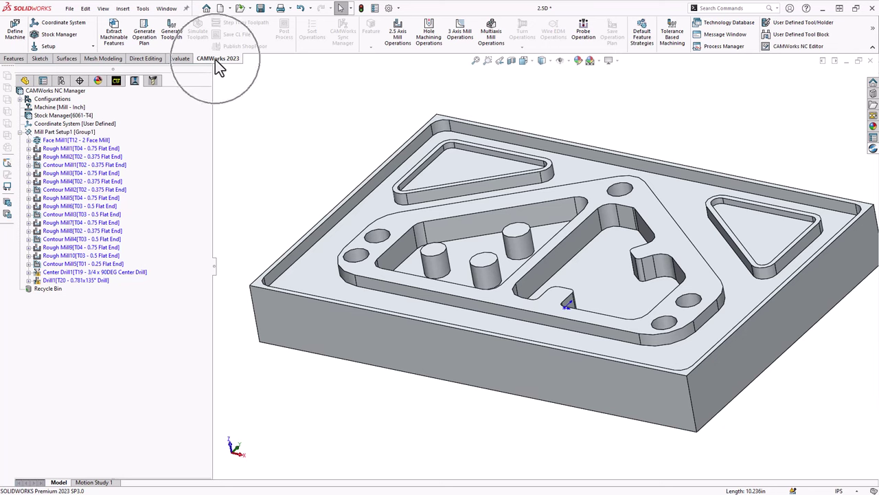
{"action": "left_click", "coordinate": [172, 35]}
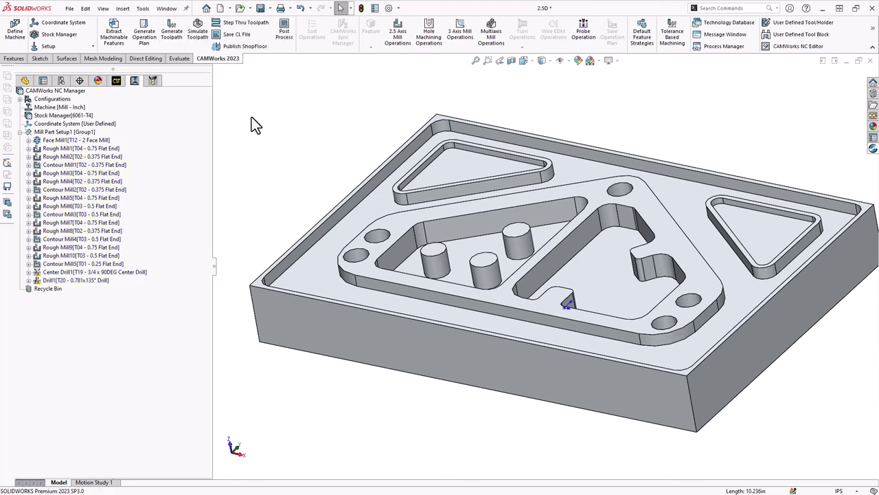
Step: Examine the toolpaths of Rough Mill1, Rough Mill2 and Contour Mill1 on the first irregular pocket
{"action": "mouse_move", "coordinate": [74, 138]}
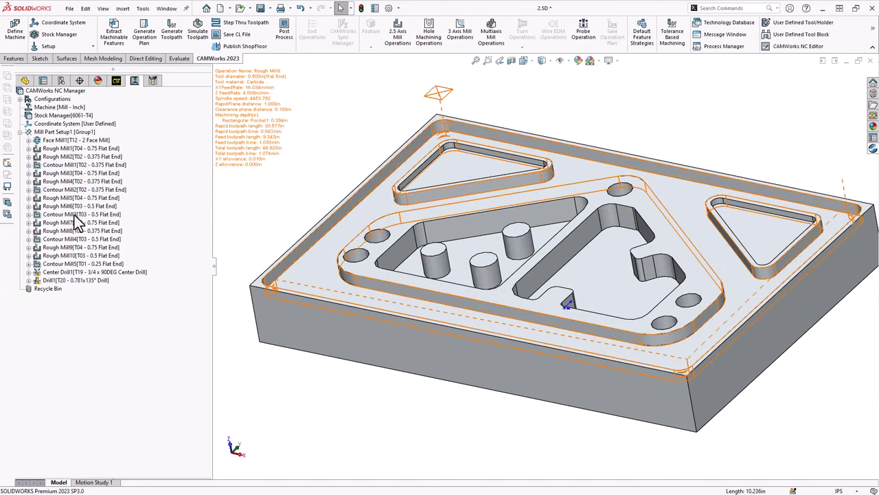
{"action": "left_click", "coordinate": [52, 150]}
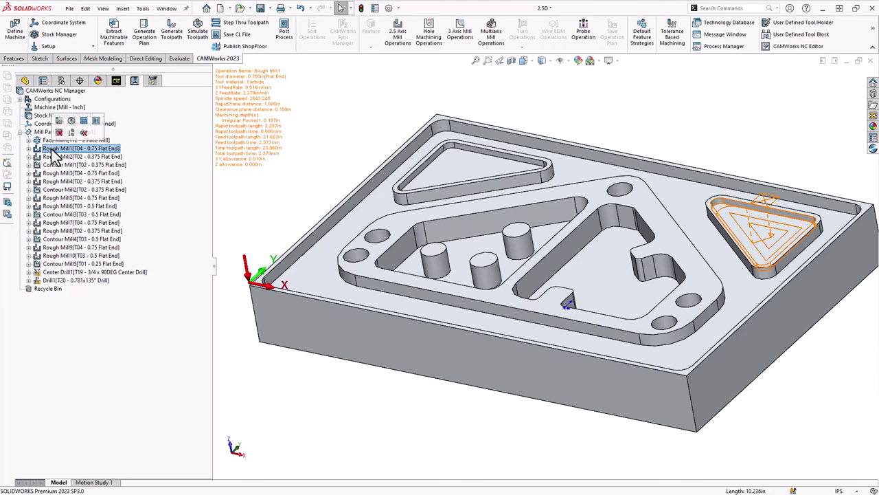
{"action": "left_click", "coordinate": [55, 157]}
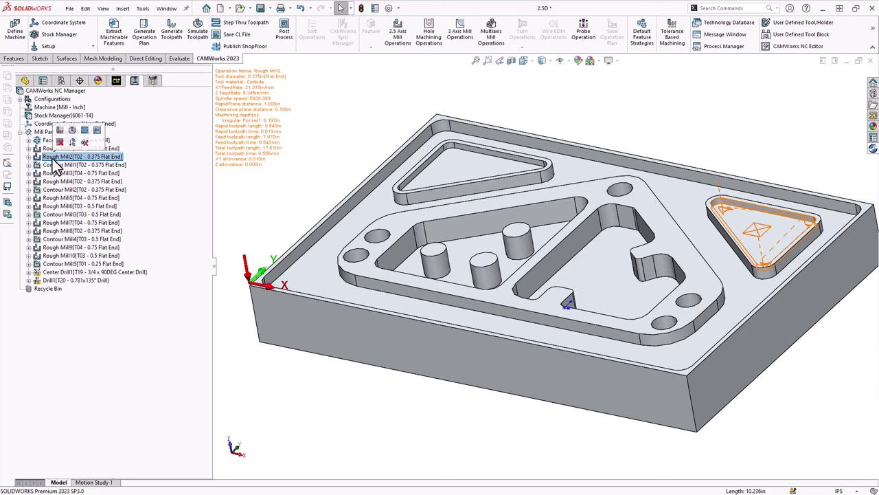
{"action": "left_click", "coordinate": [55, 165]}
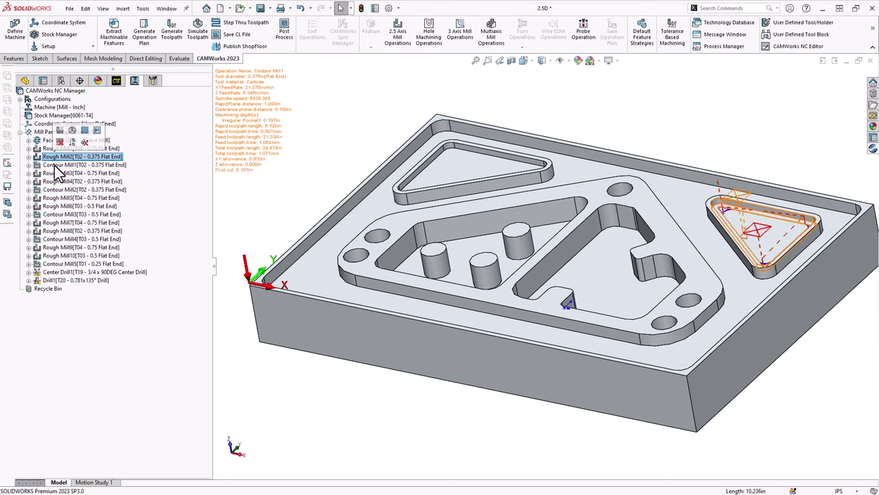
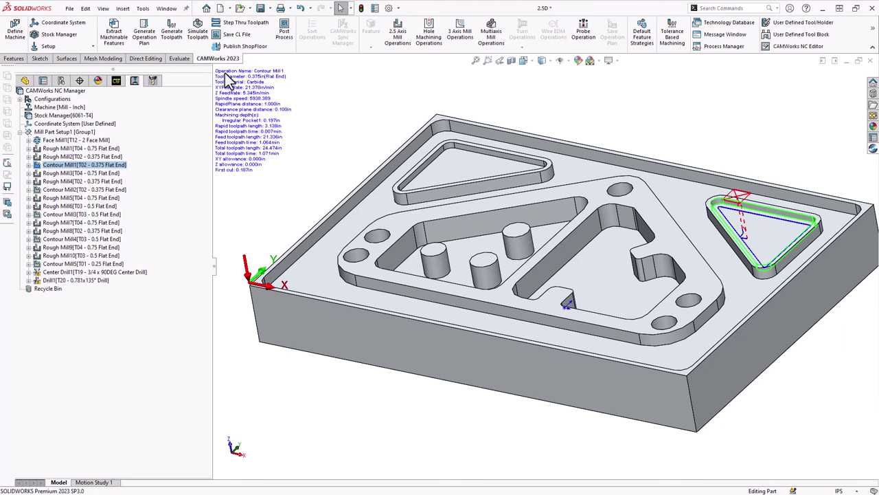
{"action": "left_click", "coordinate": [119, 42]}
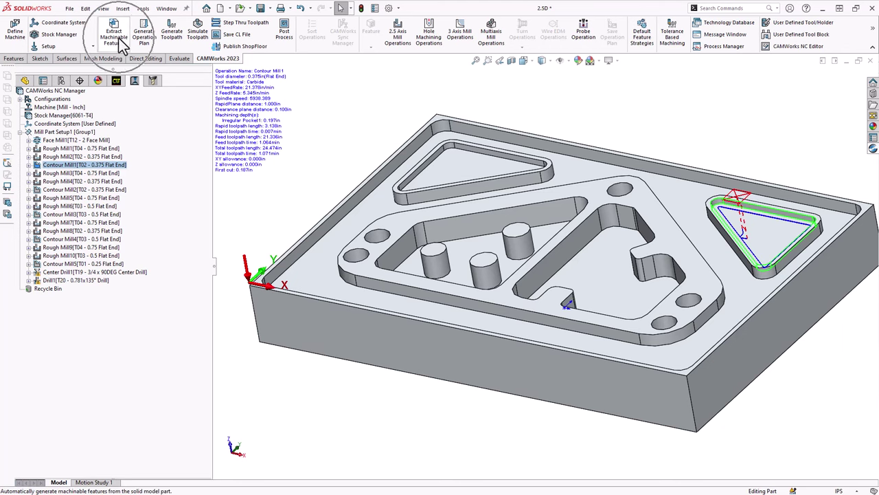
{"action": "left_click", "coordinate": [172, 43]}
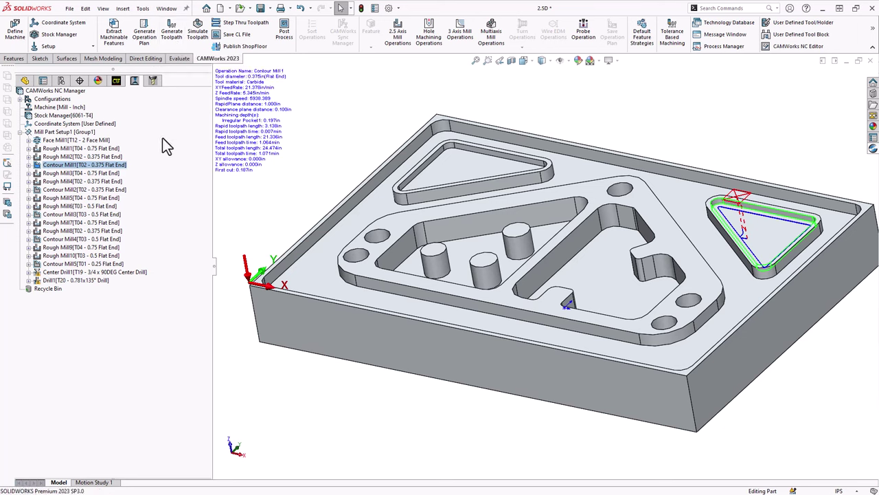
Step: Start a new 2.5 axis feature of type Pocket in the mill part setup, using the smaller triangular pocket's floor face as its profile
{"action": "left_click", "coordinate": [118, 82]}
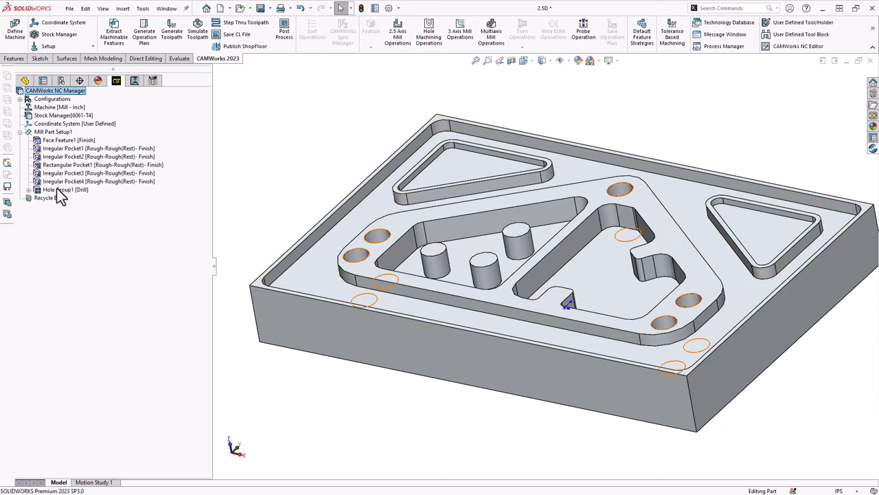
{"action": "right_click", "coordinate": [49, 132]}
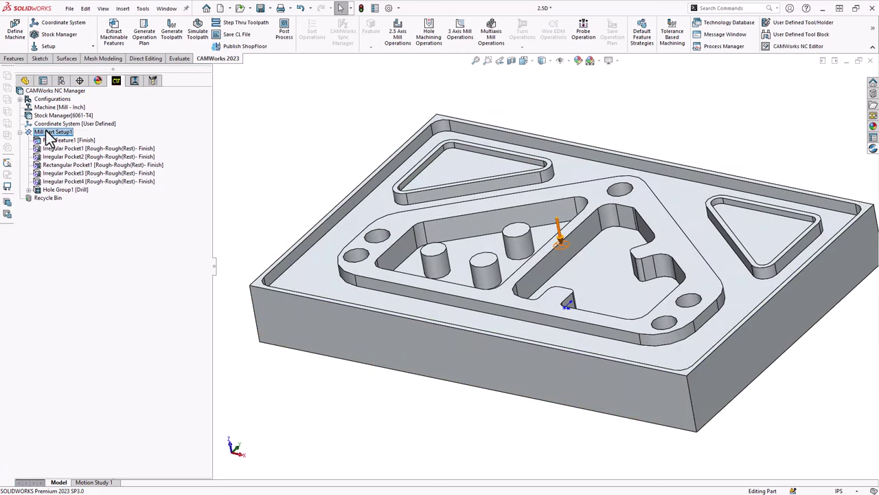
{"action": "left_click", "coordinate": [314, 153]}
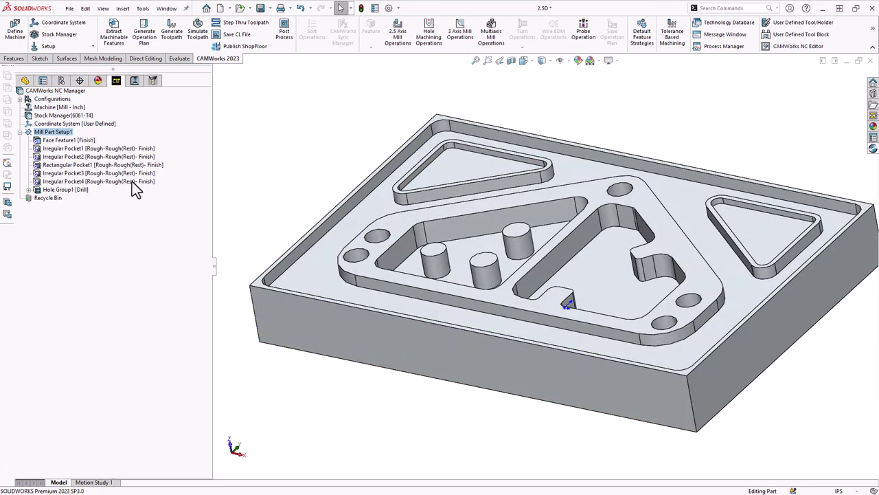
{"action": "right_click", "coordinate": [55, 192]}
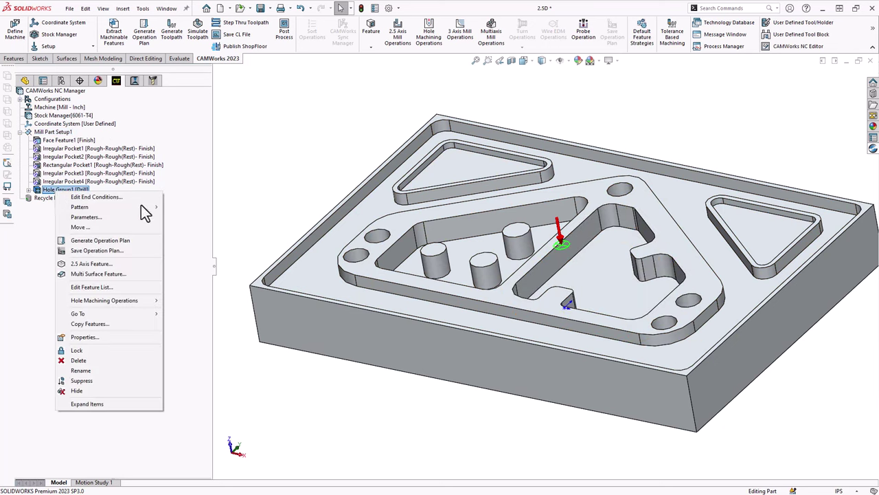
{"action": "left_click", "coordinate": [92, 264]}
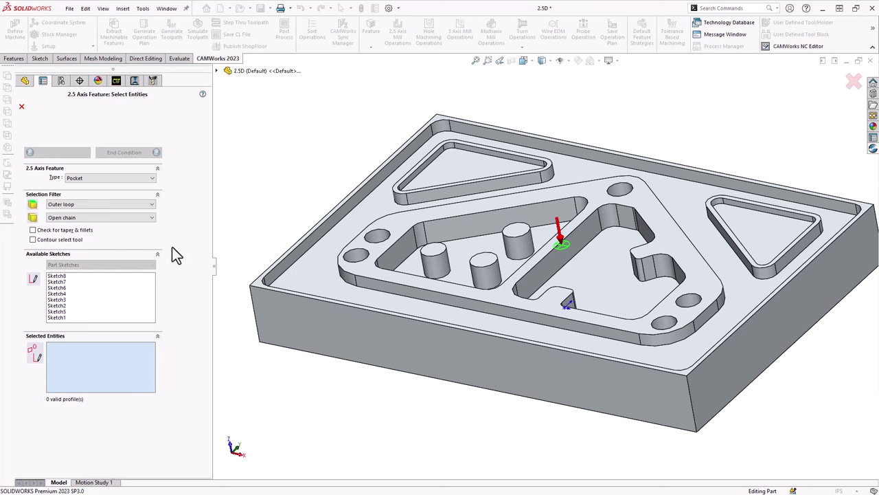
{"action": "left_click", "coordinate": [147, 180]}
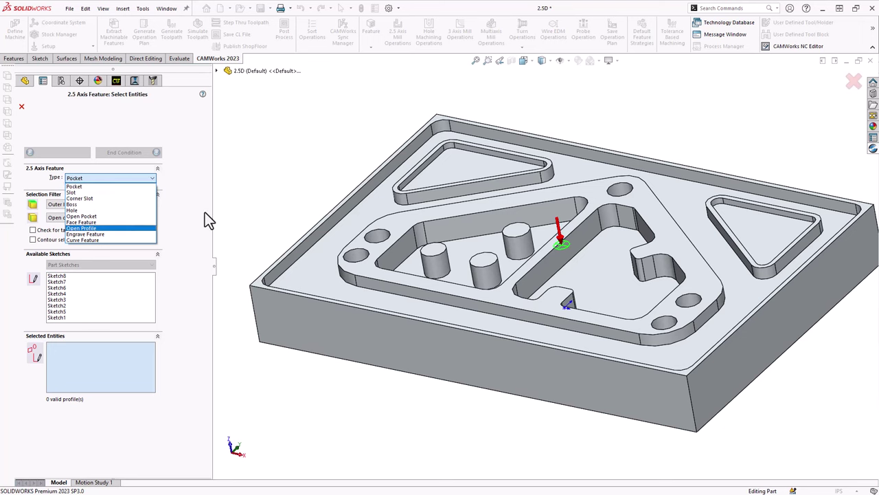
{"action": "left_click", "coordinate": [178, 206]}
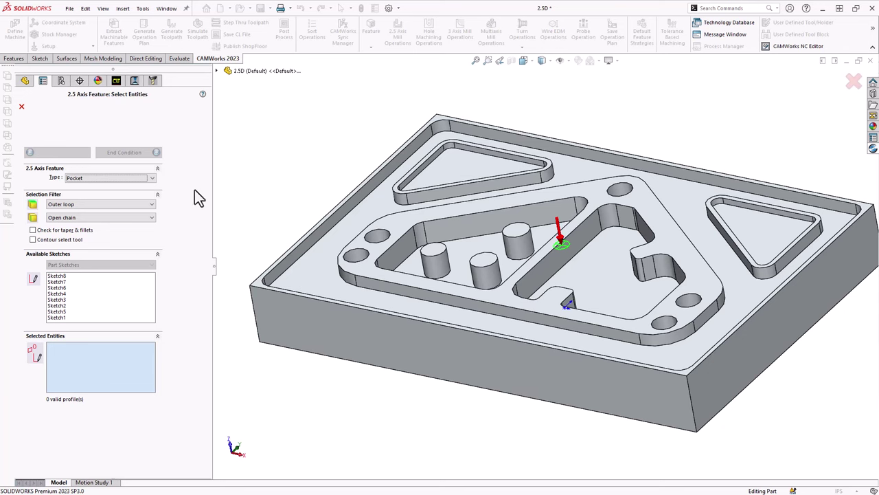
{"action": "left_click", "coordinate": [96, 180]}
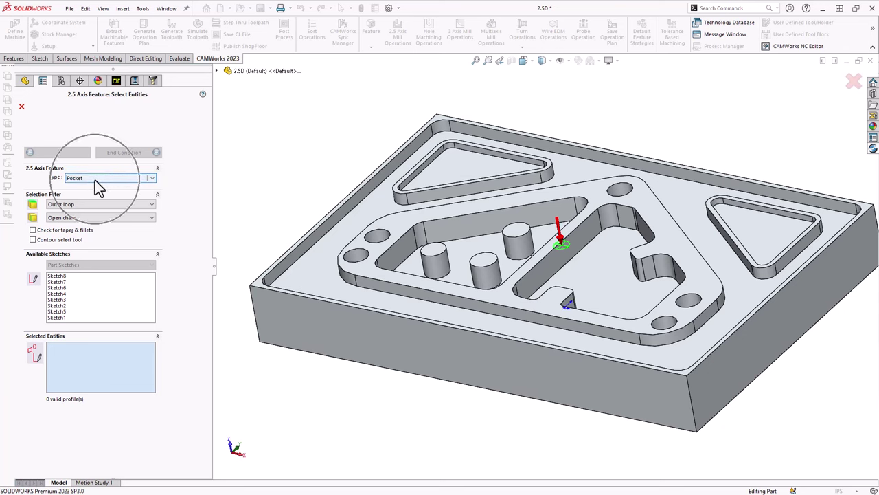
{"action": "left_click", "coordinate": [760, 229]}
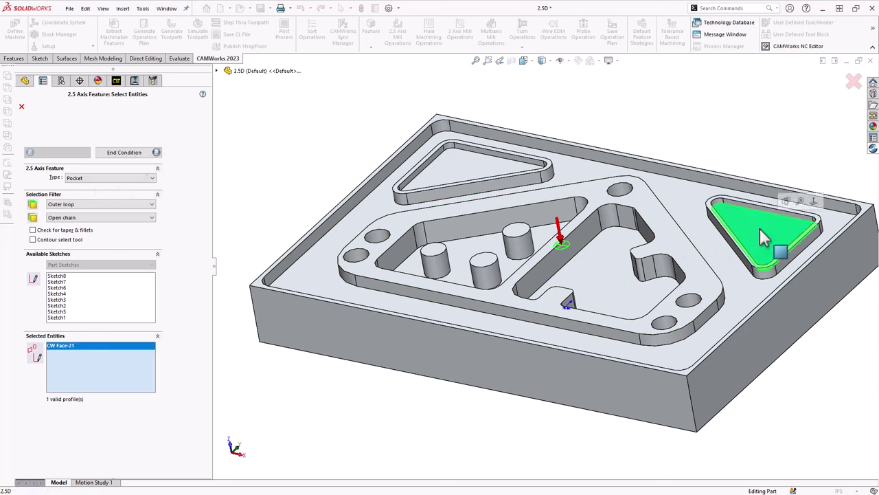
{"action": "left_click", "coordinate": [60, 361]}
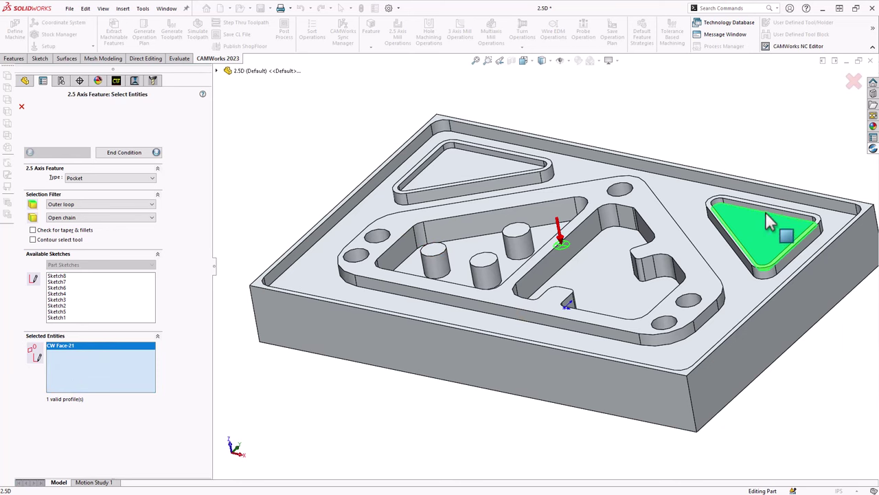
Step: Set the pocket's Direction 1 end condition to Upto Face, ending at the top face of its triangular rim
{"action": "left_click", "coordinate": [121, 154]}
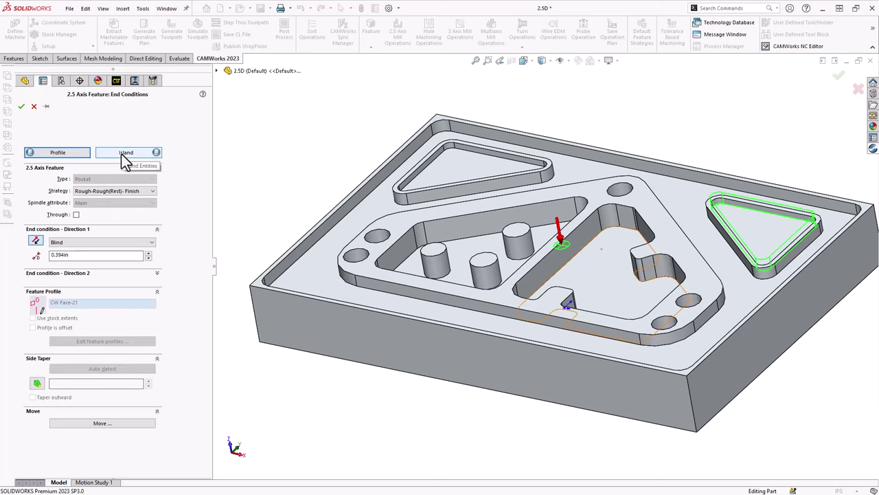
{"action": "left_click", "coordinate": [94, 242]}
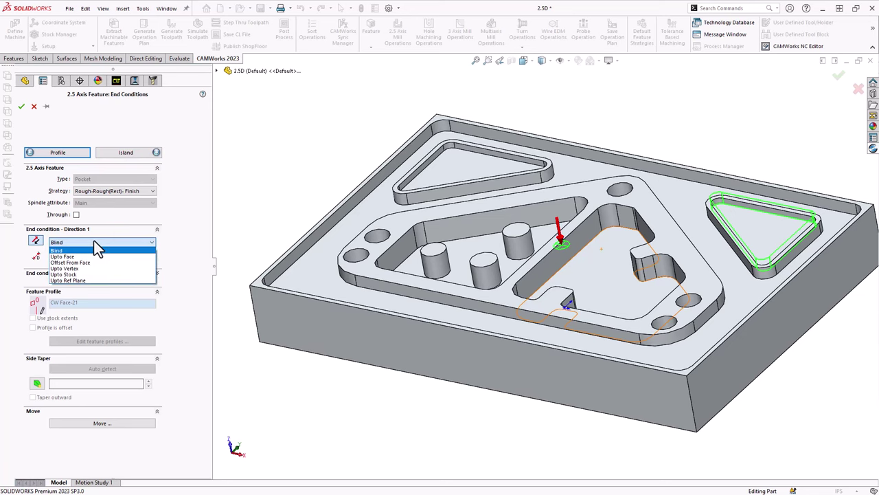
{"action": "left_click", "coordinate": [182, 216]}
{"action": "scroll", "coordinate": [762, 248], "scroll_direction": "down", "scroll_amount": 5}
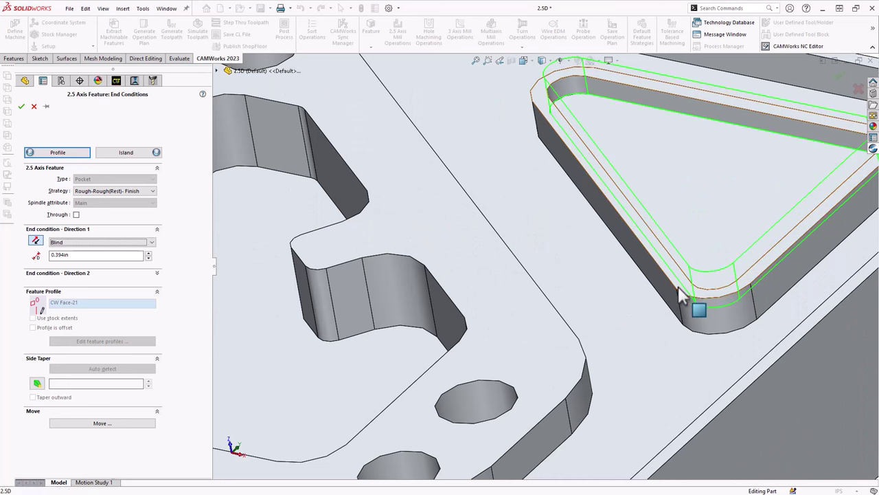
{"action": "left_click", "coordinate": [680, 292]}
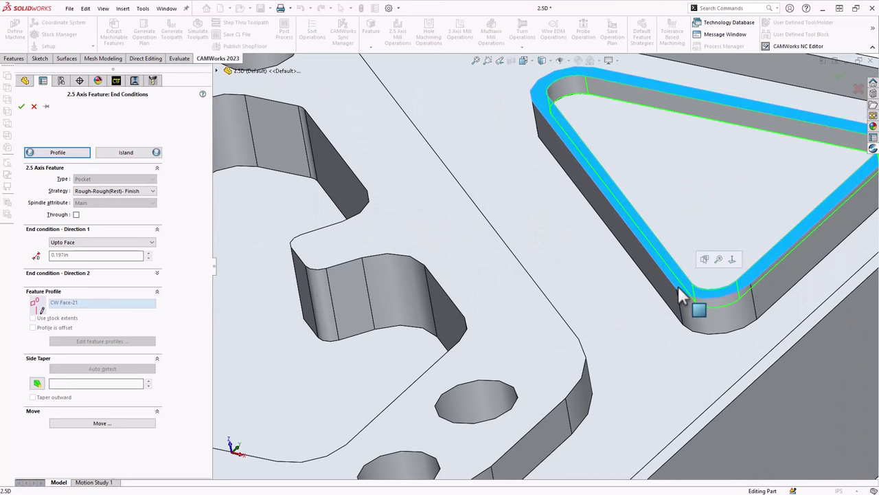
{"action": "left_click", "coordinate": [588, 87]}
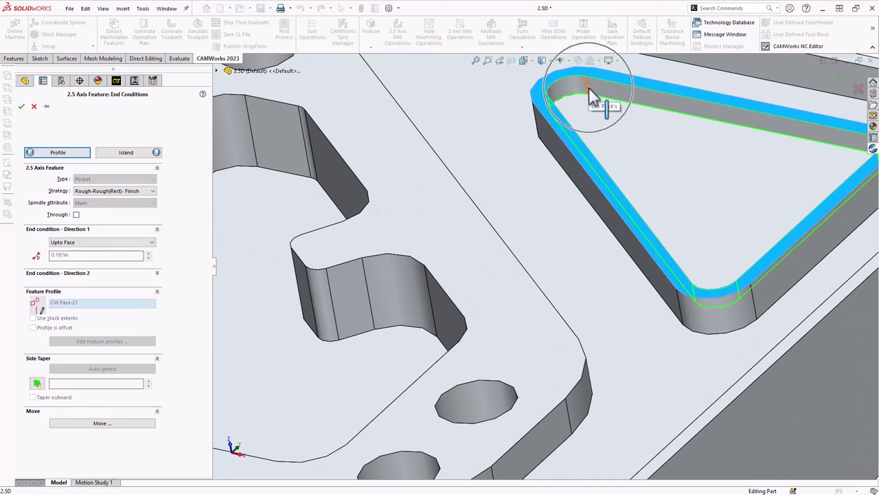
{"action": "left_click", "coordinate": [604, 123]}
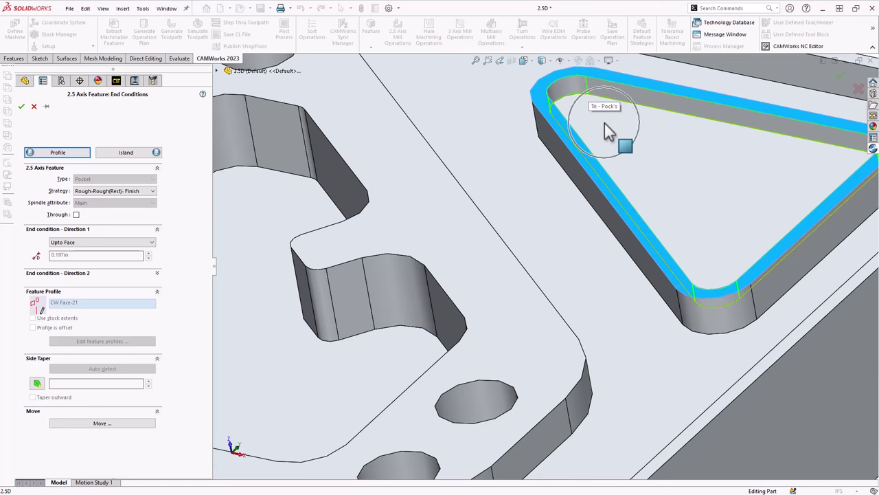
{"action": "left_click", "coordinate": [643, 79]}
{"action": "left_click", "coordinate": [643, 80]}
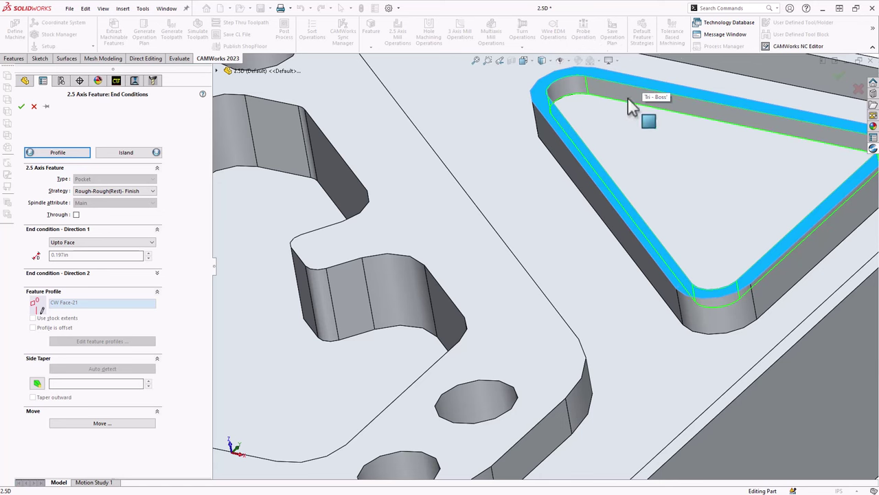
{"action": "key", "text": "z"}
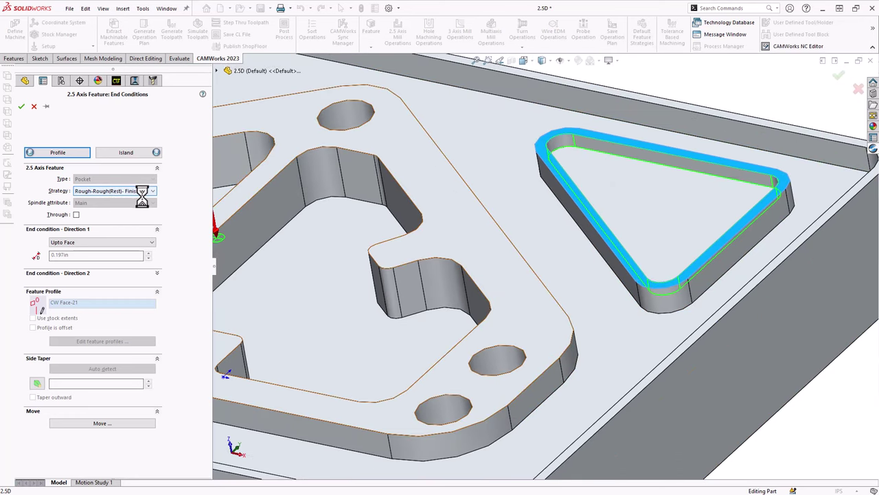
Step: Run automatic island detection for the triangular pocket and accept the new feature
{"action": "left_click", "coordinate": [128, 154]}
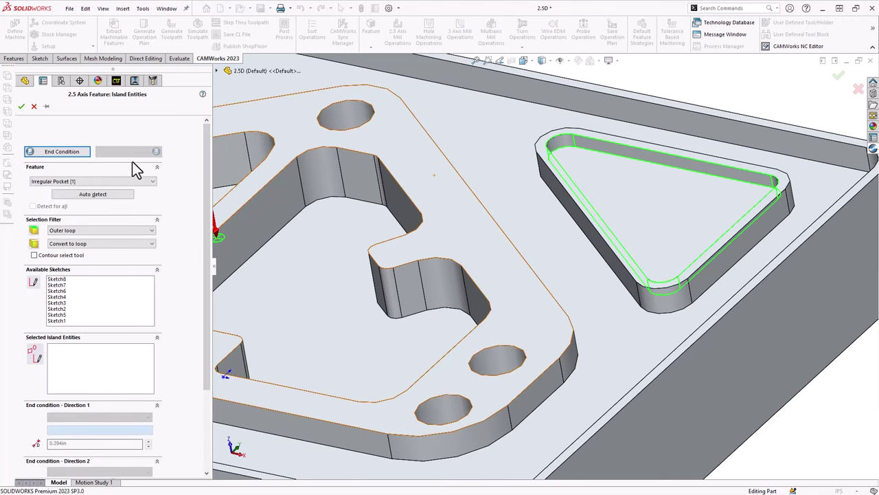
{"action": "left_click", "coordinate": [103, 195]}
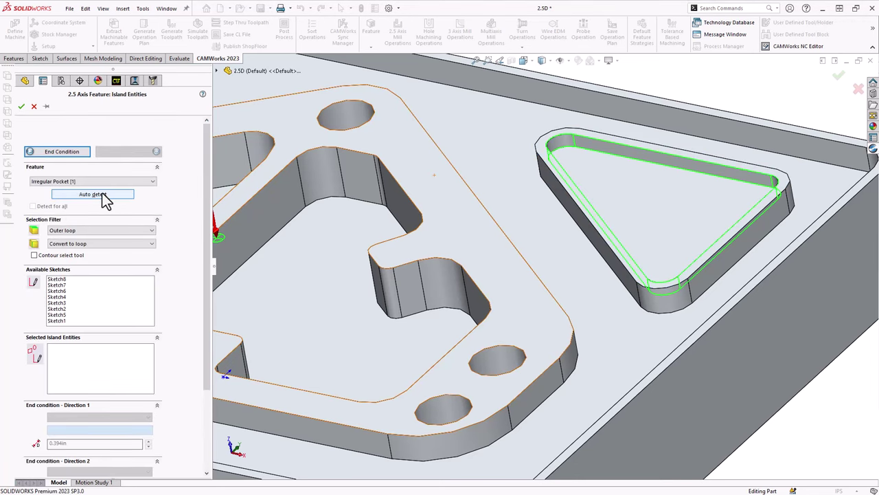
{"action": "left_click", "coordinate": [22, 107]}
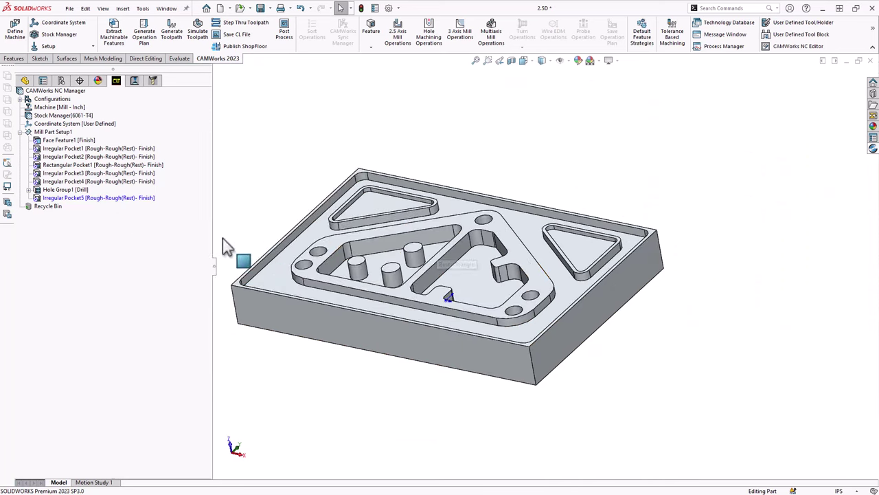
Step: Add a Contour Mill operation to the new irregular pocket feature, using the T06 - 1/4 X 90 Countersink from the tool crib
{"action": "left_click", "coordinate": [99, 199]}
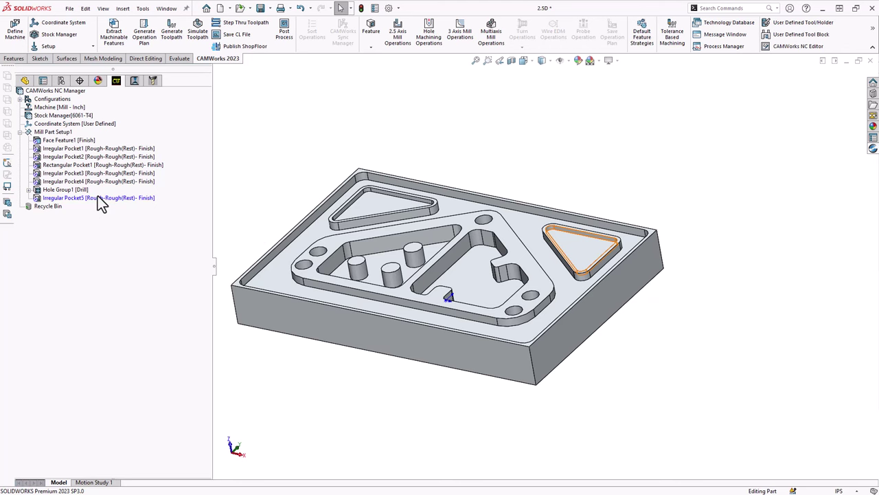
{"action": "right_click", "coordinate": [79, 199]}
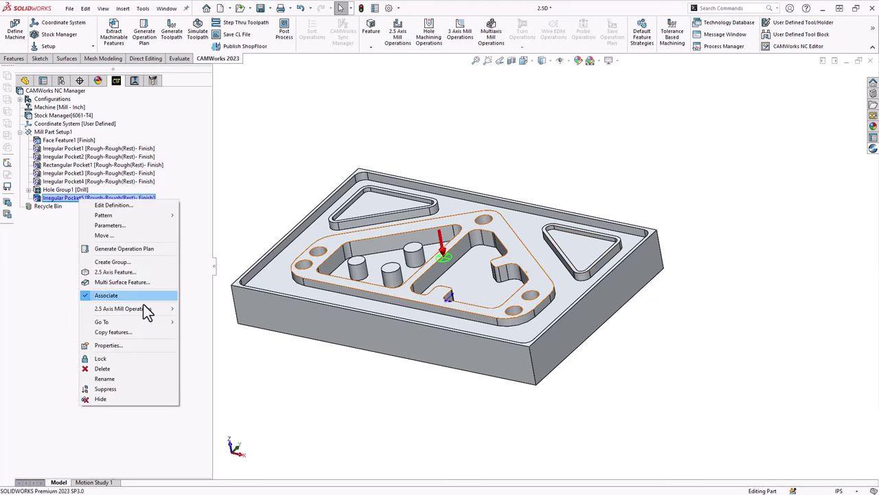
{"action": "mouse_move", "coordinate": [134, 311]}
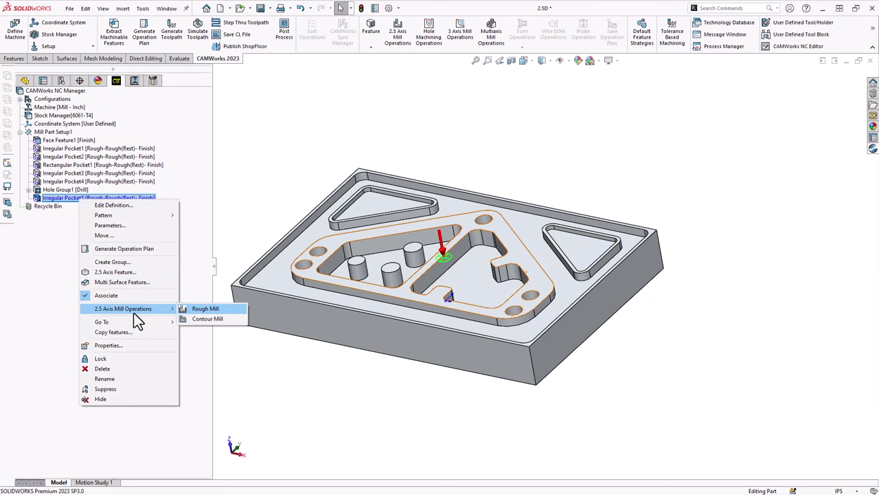
{"action": "left_click", "coordinate": [202, 322]}
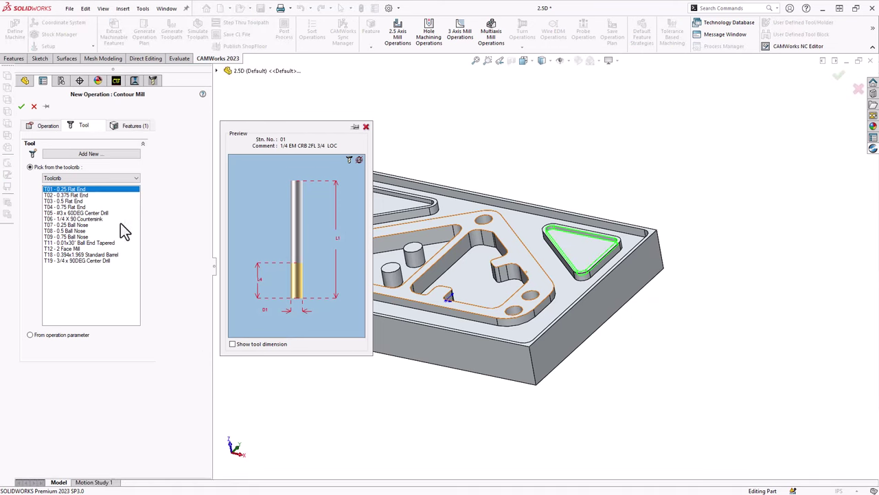
{"action": "left_click", "coordinate": [85, 219]}
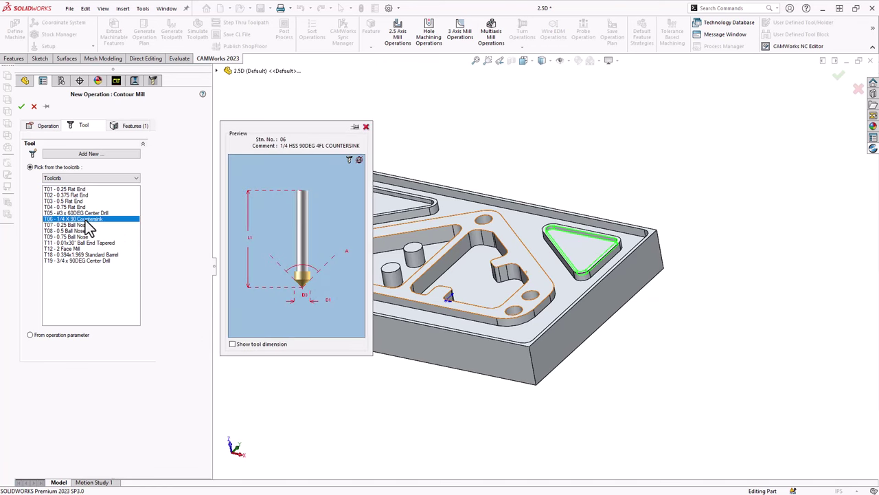
{"action": "left_click", "coordinate": [85, 220]}
{"action": "left_click", "coordinate": [92, 156]}
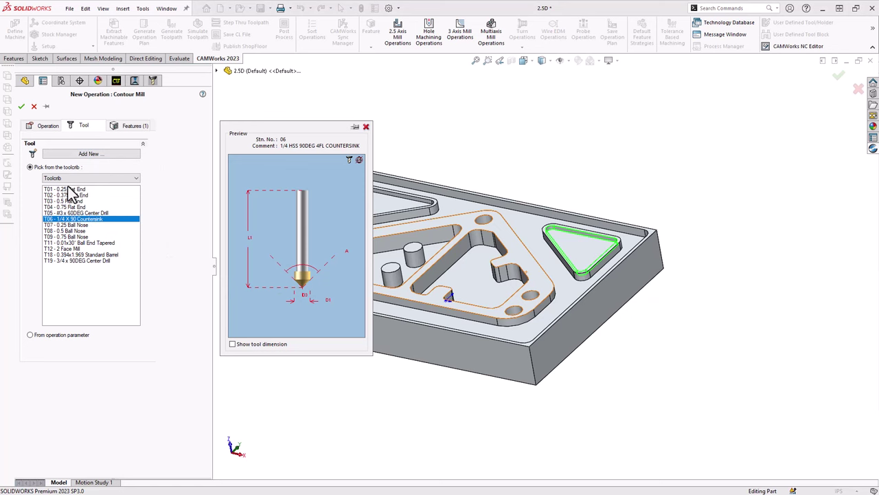
{"action": "left_click", "coordinate": [21, 108]}
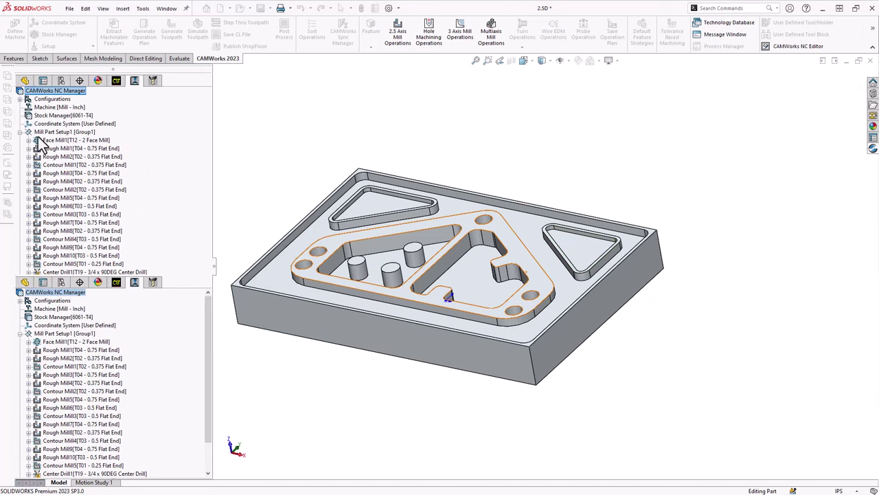
Step: Enable chamfer machining in the new contour operation's parameters, with Apex as the feature edge
{"action": "double_click", "coordinate": [156, 139]}
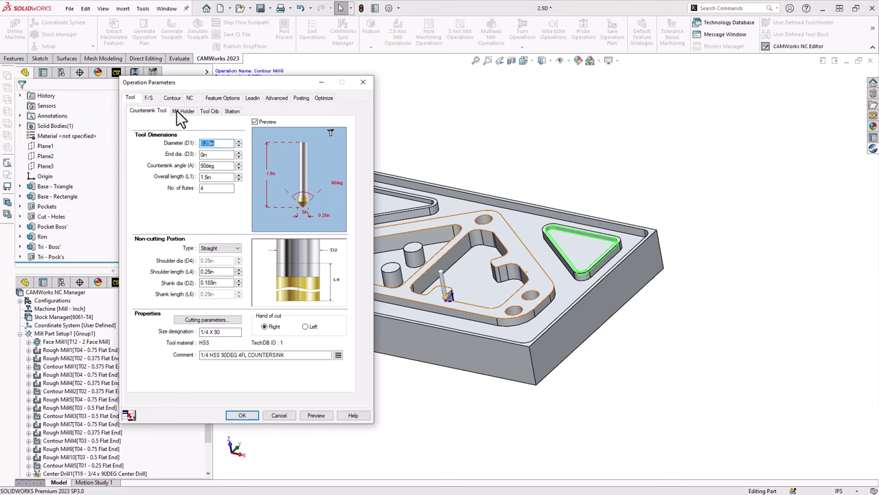
{"action": "left_click", "coordinate": [172, 97]}
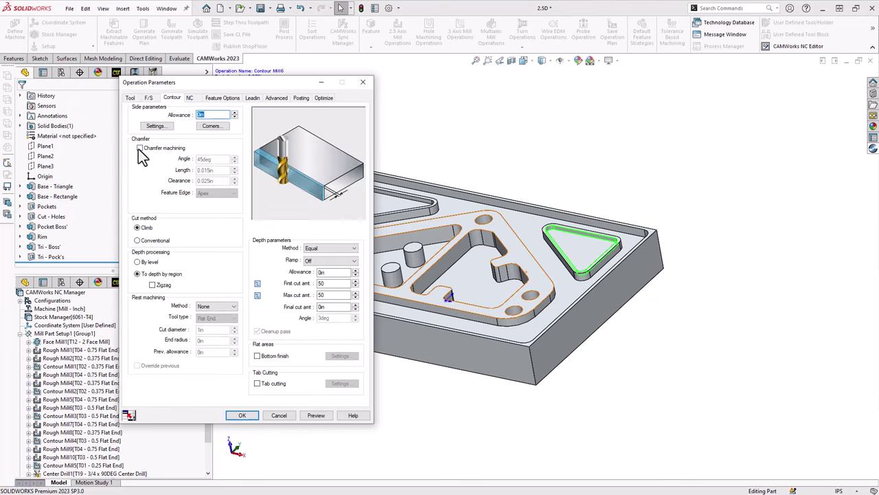
{"action": "left_click", "coordinate": [139, 149]}
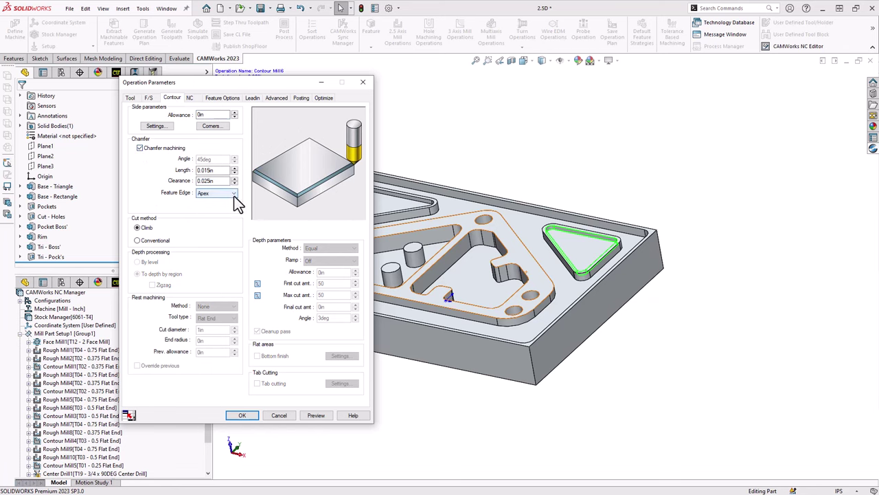
{"action": "left_click", "coordinate": [234, 194]}
{"action": "left_click", "coordinate": [217, 205]}
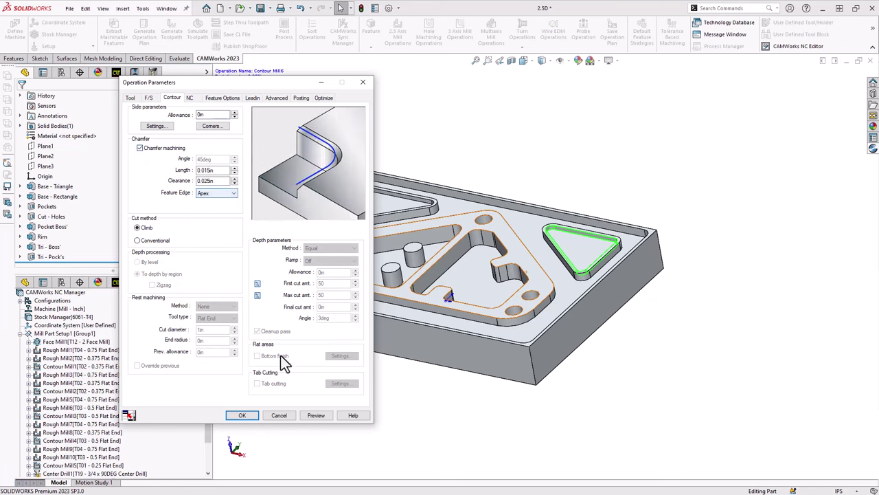
Step: Preview the chamfering toolpath and examine it along the triangular pocket's edge
{"action": "left_click", "coordinate": [306, 416]}
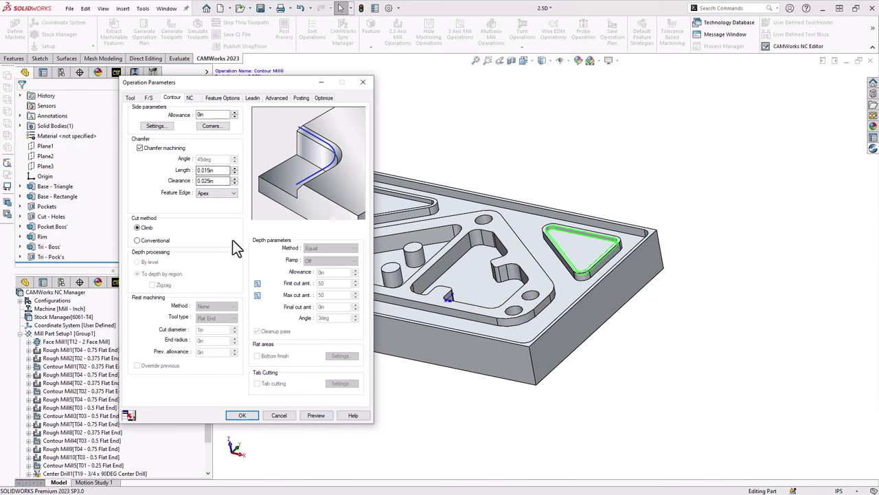
{"action": "left_click", "coordinate": [320, 416]}
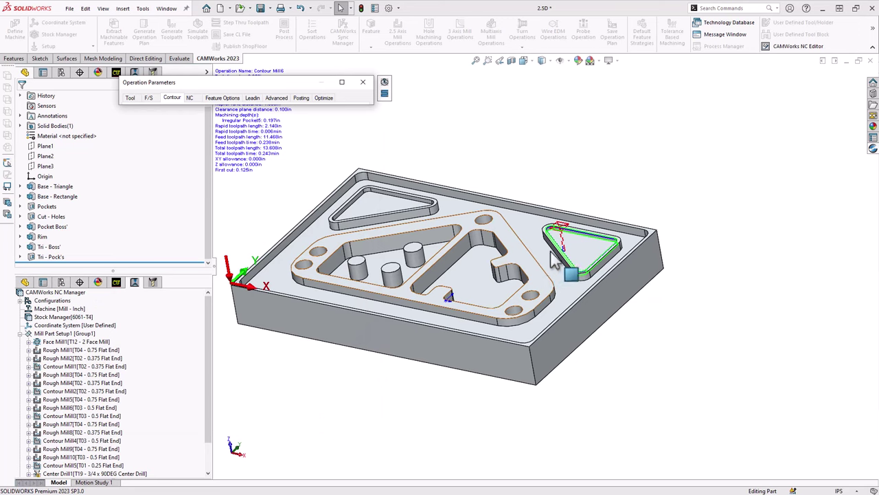
{"action": "scroll", "coordinate": [571, 254], "scroll_direction": "up", "scroll_amount": 5}
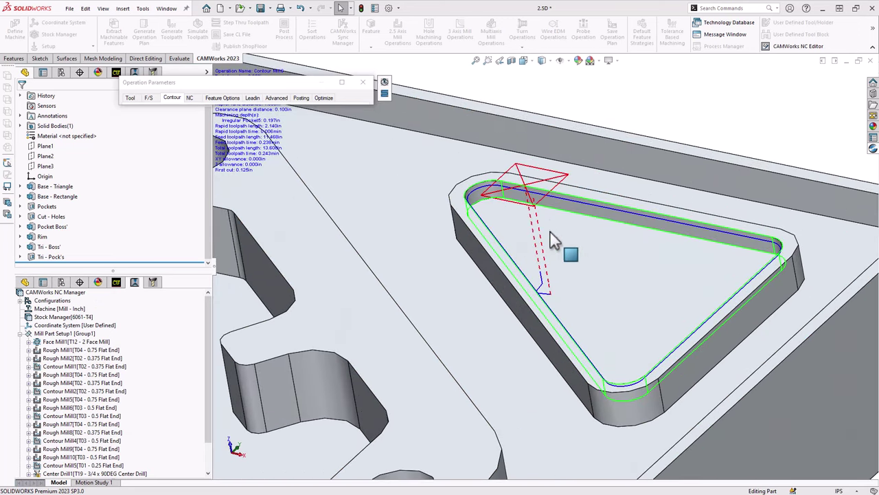
Step: Accept the chamfer machining parameters of the new contour operation and select that operation among the setup's operations
{"action": "middle_click_drag", "start_coordinate": [545, 211], "coordinate": [565, 309]}
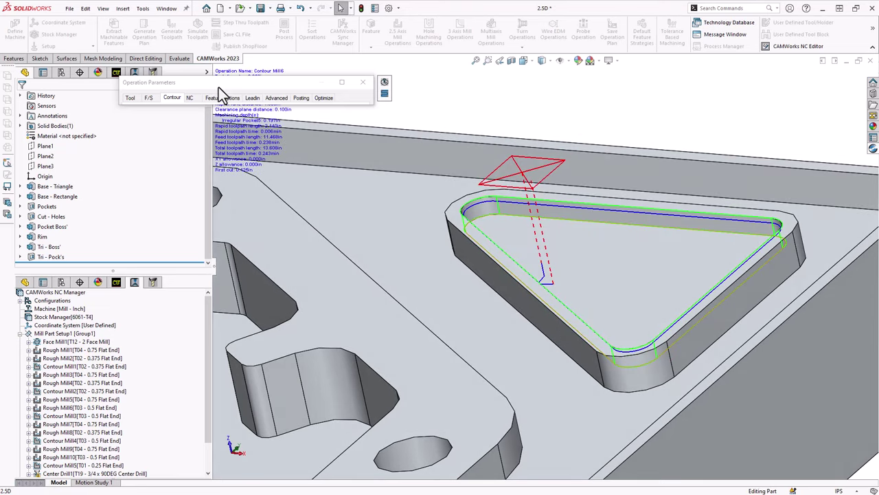
{"action": "mouse_move", "coordinate": [218, 87]}
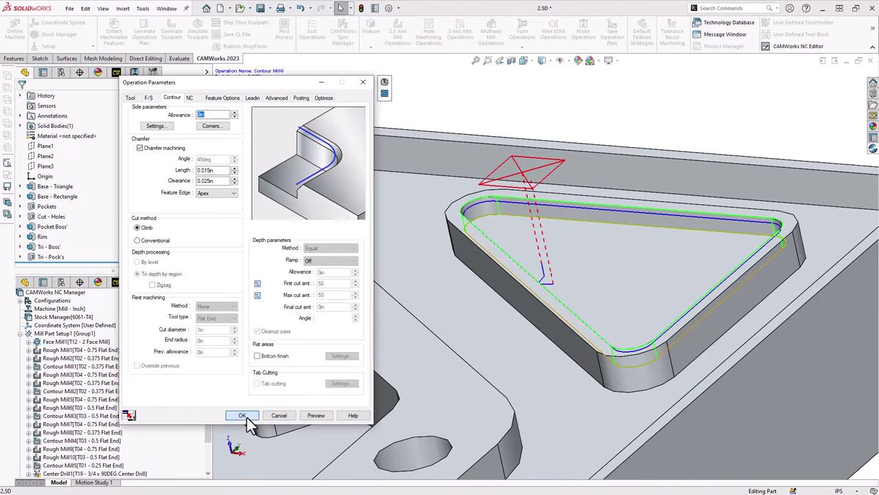
{"action": "left_click", "coordinate": [242, 416]}
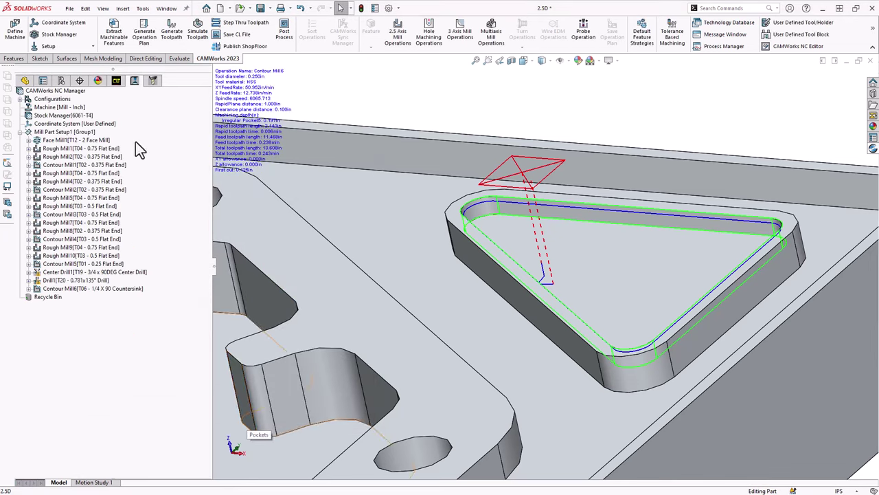
{"action": "left_click", "coordinate": [92, 288]}
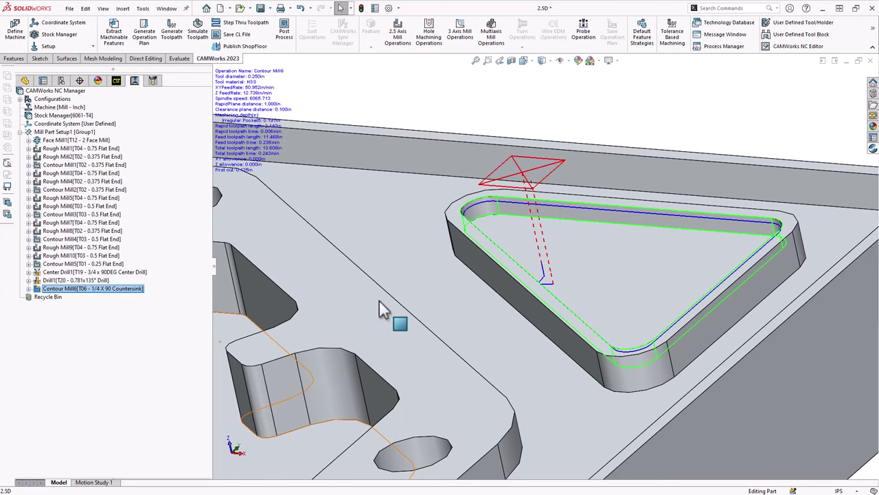
Step: Start the toolpath simulation for the whole part, with the target part set to No Display and the stock shaded
{"action": "key", "text": "f"}
{"action": "middle_click_drag", "start_coordinate": [410, 254], "coordinate": [344, 201]}
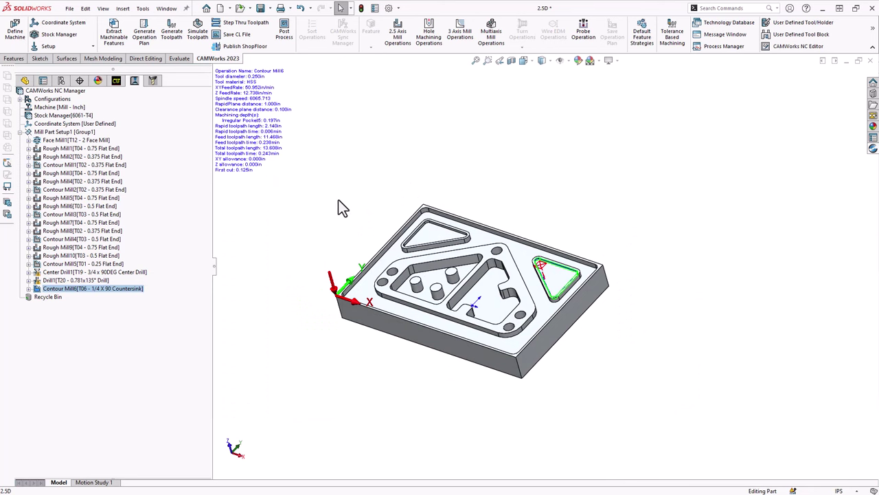
{"action": "left_click", "coordinate": [198, 35]}
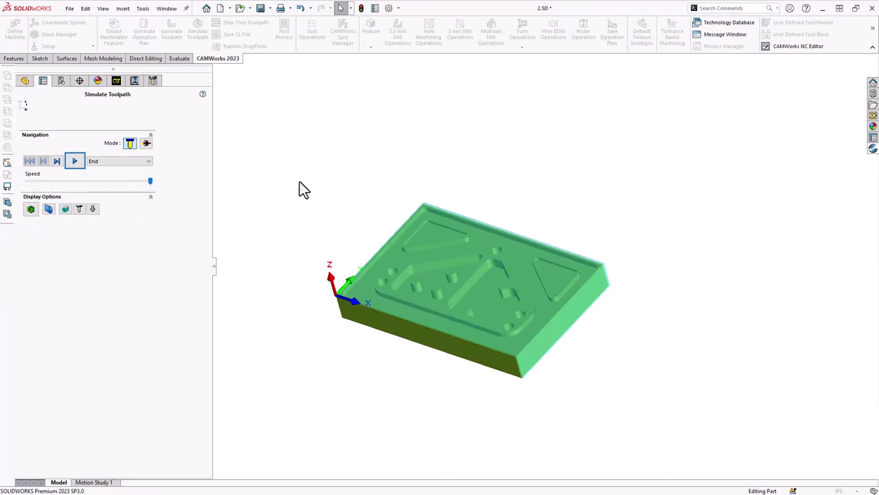
{"action": "middle_click_drag", "start_coordinate": [320, 273], "coordinate": [340, 247]}
{"action": "scroll", "coordinate": [382, 265], "scroll_direction": "down", "scroll_amount": 3}
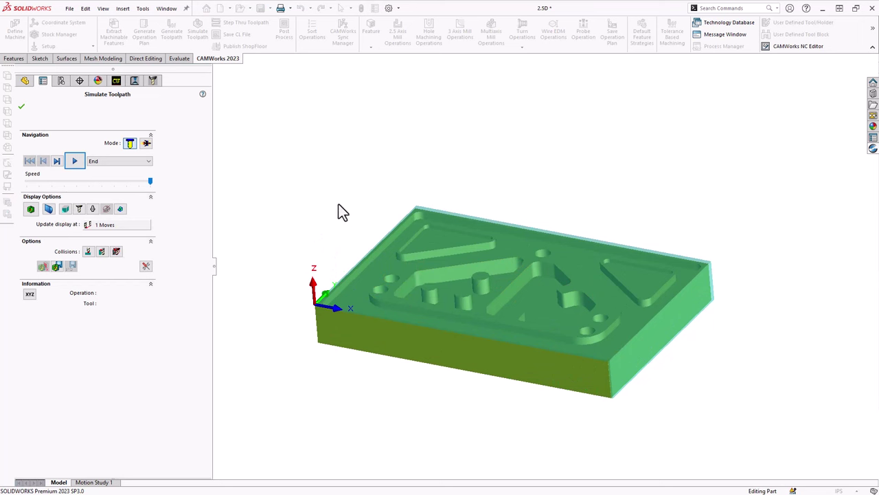
{"action": "left_click", "coordinate": [121, 210]}
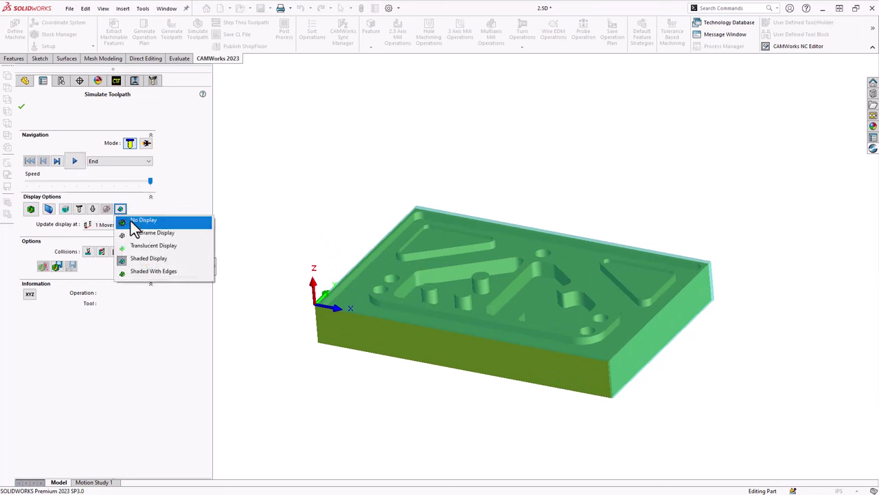
{"action": "left_click", "coordinate": [132, 221]}
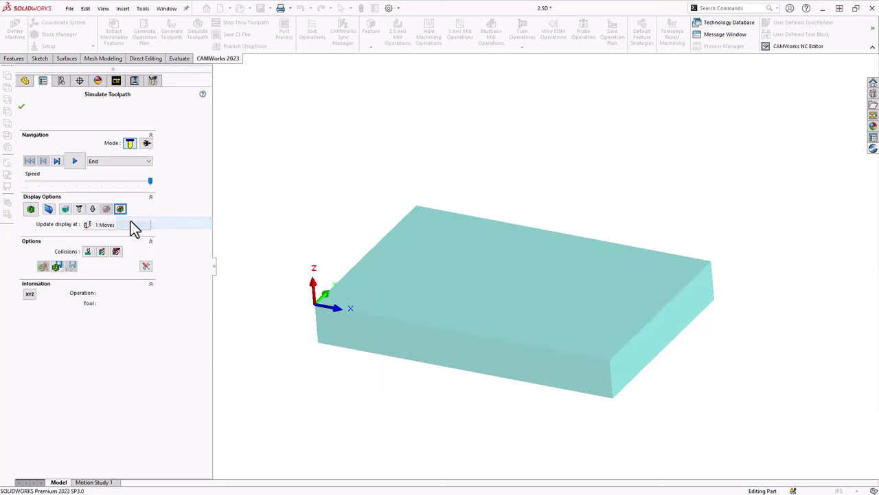
{"action": "left_click", "coordinate": [66, 209]}
{"action": "left_click", "coordinate": [83, 260]}
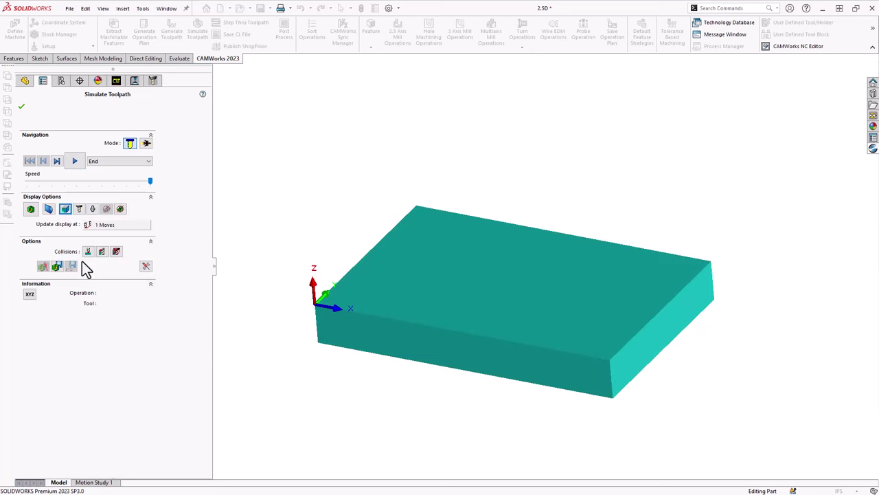
Step: Run the toolpath simulation through to the end, examine the machined part, and close the simulation
{"action": "left_click", "coordinate": [75, 161]}
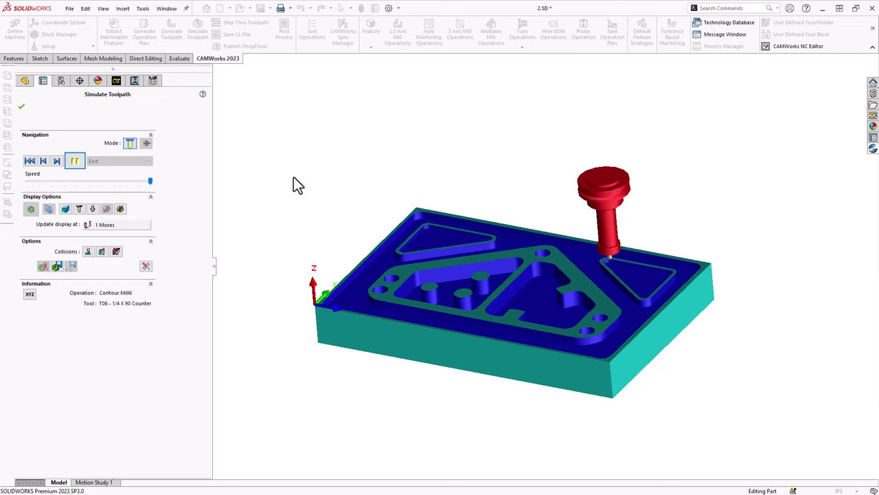
{"action": "mouse_move", "coordinate": [330, 212]}
{"action": "middle_mouse_down"}
{"action": "mouse_move", "coordinate": [310, 220]}
{"action": "mouse_move", "coordinate": [328, 208]}
{"action": "mouse_move", "coordinate": [324, 219]}
{"action": "middle_mouse_up"}
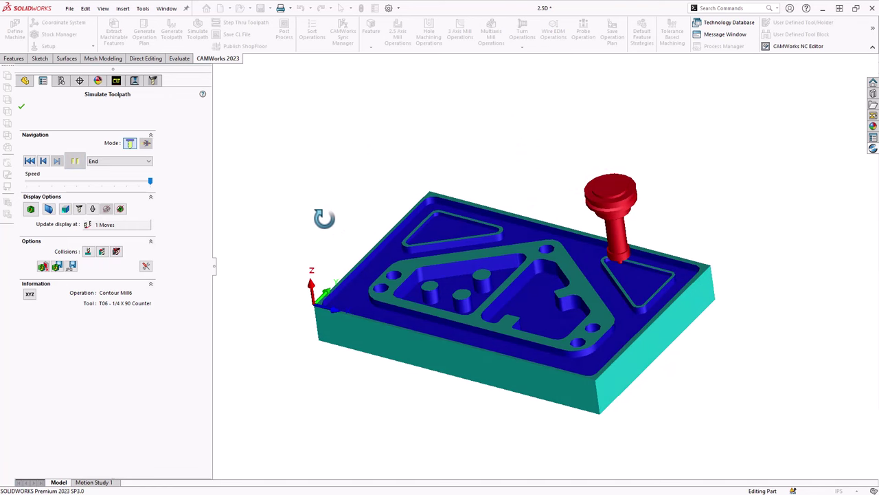
{"action": "left_click", "coordinate": [21, 107]}
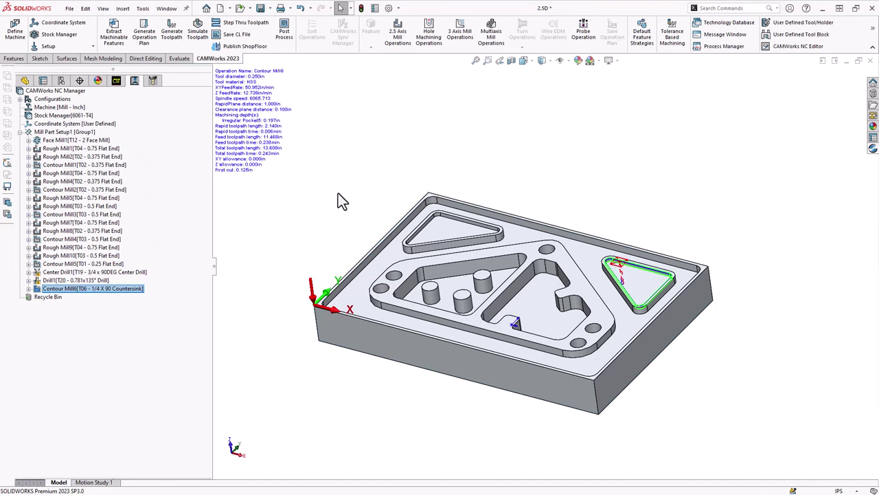
Step: Start post-processing the program and save the output file as 2 on the Desktop in M3Axis-Tutorial (*.txt) format
{"action": "left_click", "coordinate": [215, 59]}
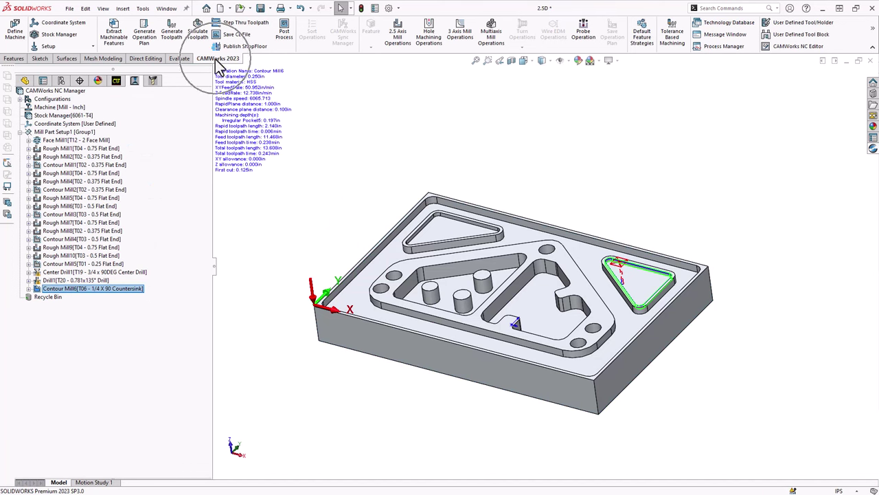
{"action": "left_click", "coordinate": [285, 39]}
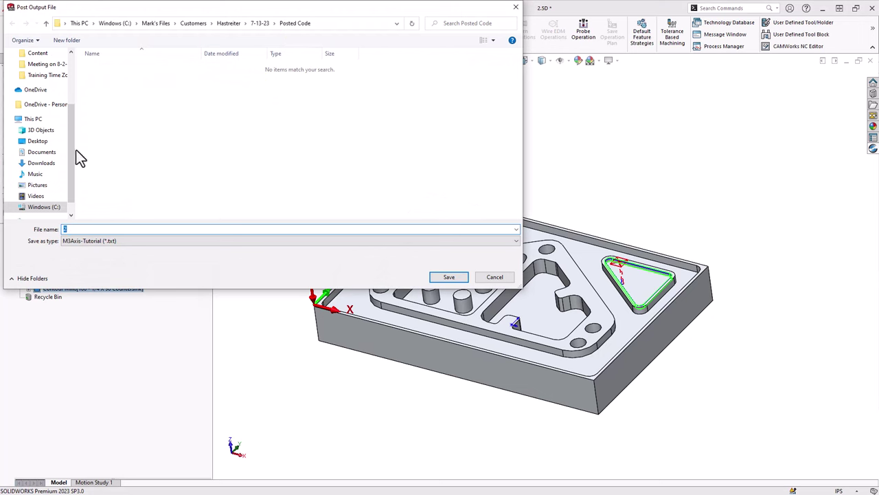
{"action": "left_click", "coordinate": [37, 141]}
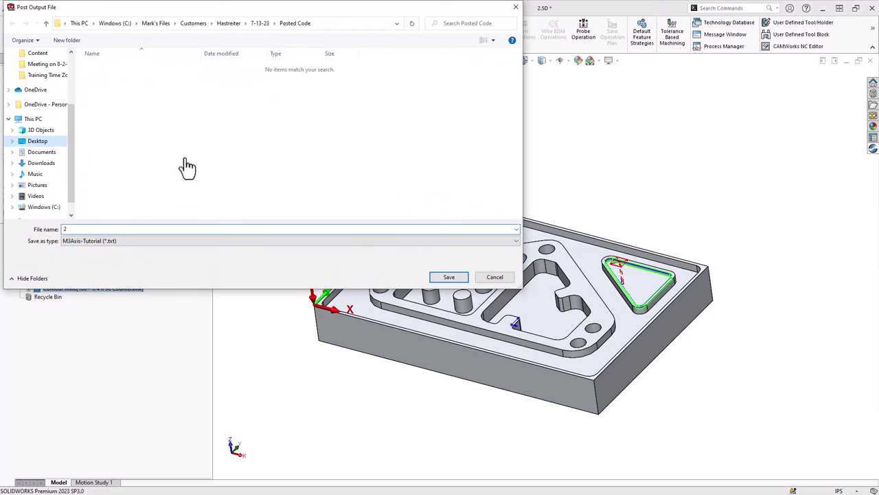
{"action": "left_click", "coordinate": [449, 277]}
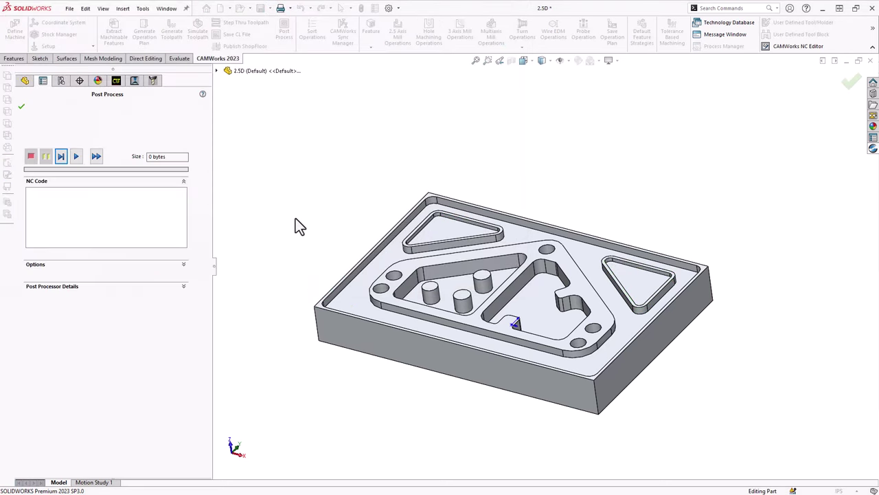
Step: Step into the NC code output and post-process all remaining operations through to completion
{"action": "left_click", "coordinate": [61, 157]}
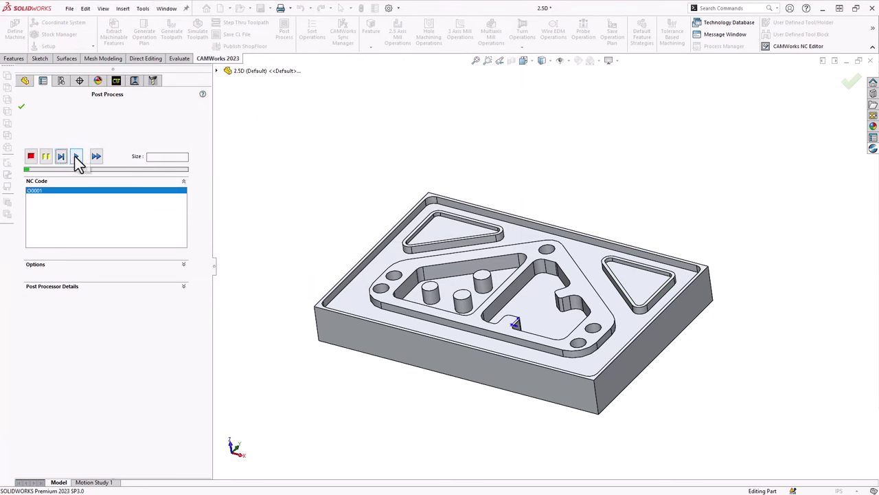
{"action": "left_click", "coordinate": [76, 159]}
{"action": "left_click", "coordinate": [97, 158]}
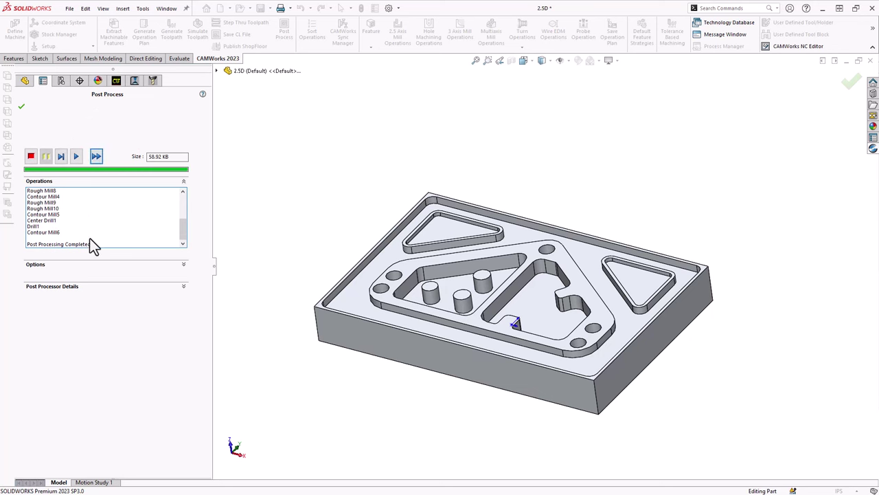
Step: Set the G-code file to open in CAMWorks NC Editor, finish post-processing, and review the posted code there
{"action": "left_click", "coordinate": [38, 265]}
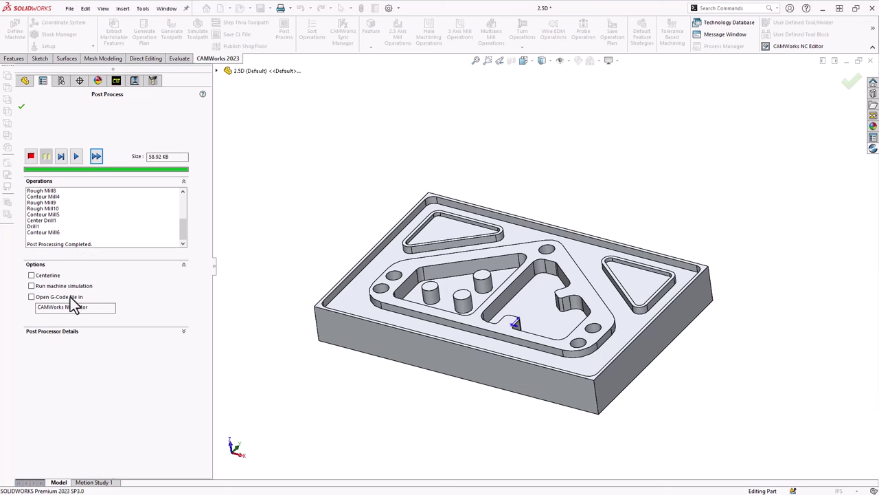
{"action": "left_click", "coordinate": [31, 296]}
{"action": "left_click", "coordinate": [21, 107]}
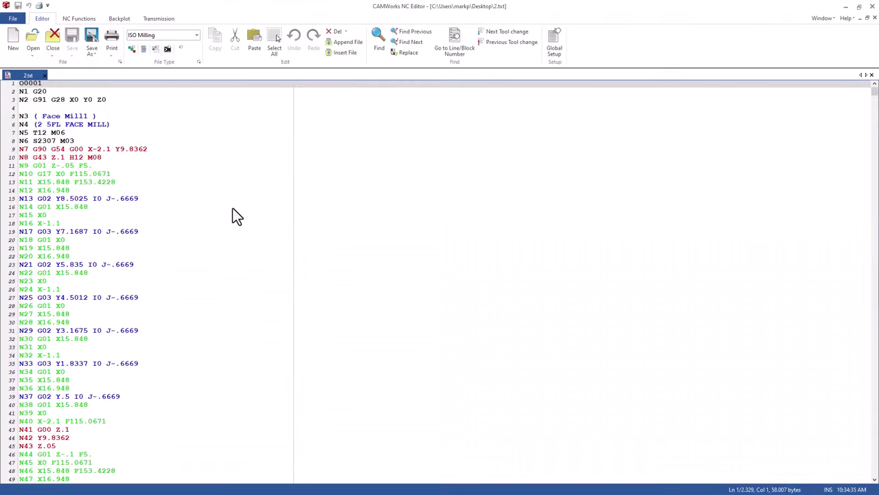
{"action": "scroll", "coordinate": [233, 227], "scroll_direction": "down", "scroll_amount": 15}
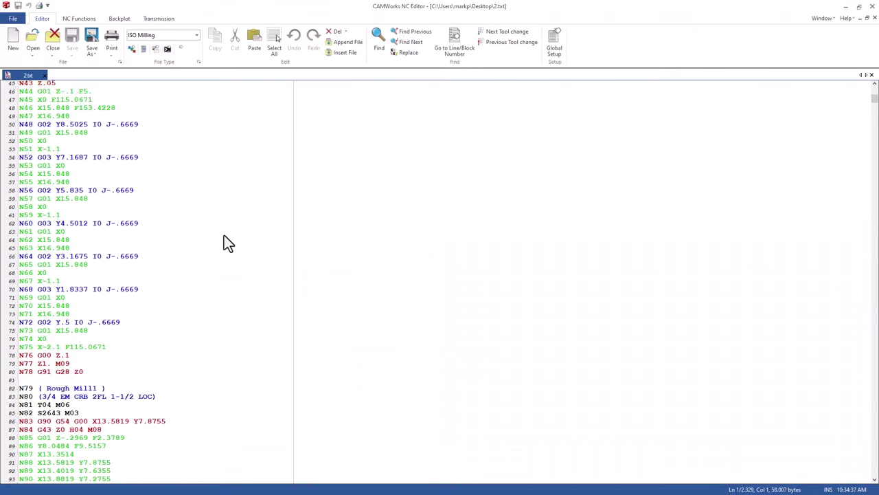
{"action": "scroll", "coordinate": [224, 235], "scroll_direction": "up", "scroll_amount": 15}
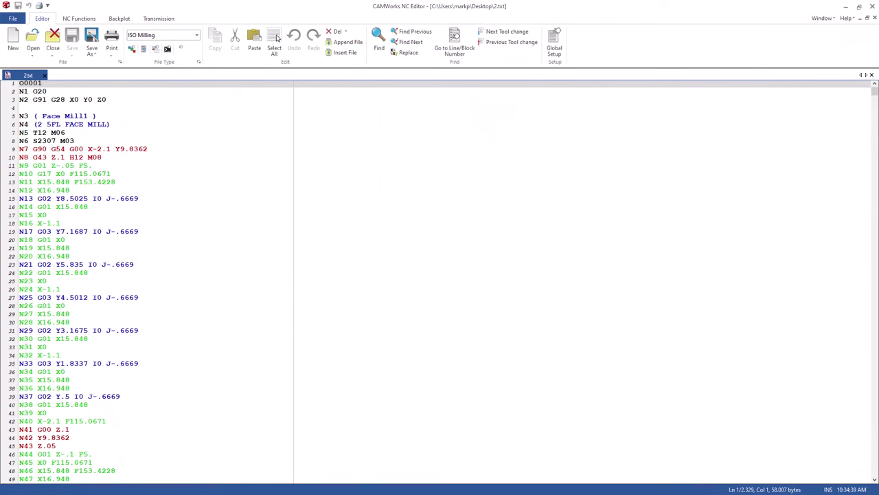